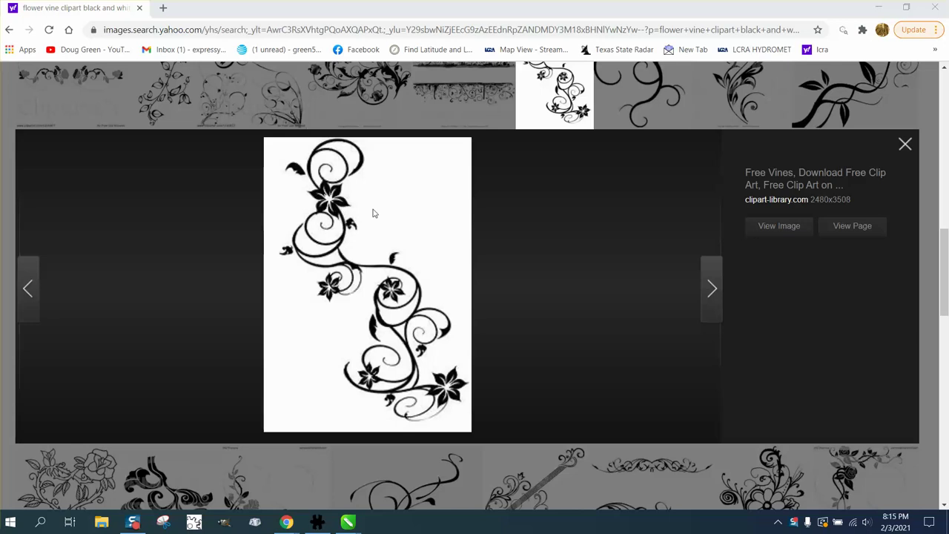
Step: Copy the black-and-white flower vine clip art from the enlarged Yahoo image result
right_click(424, 231)
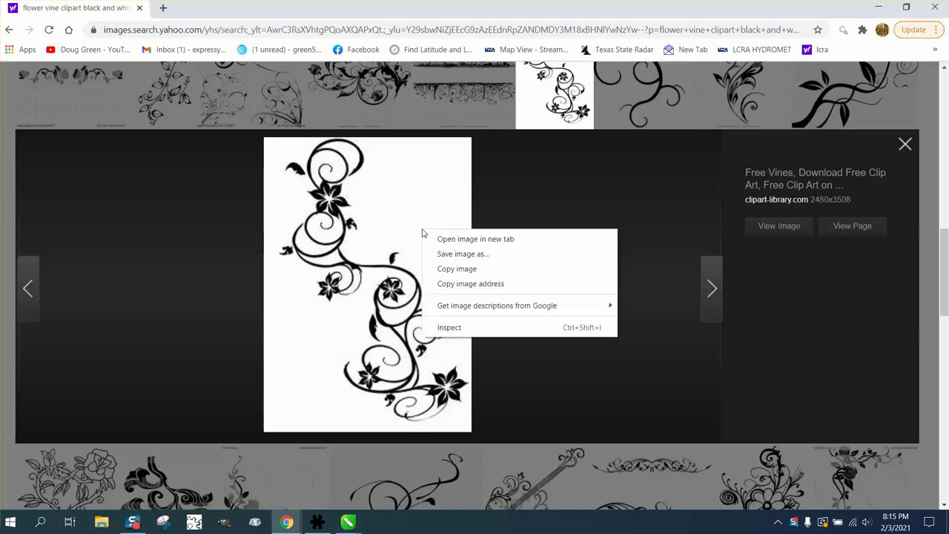
left_click(463, 270)
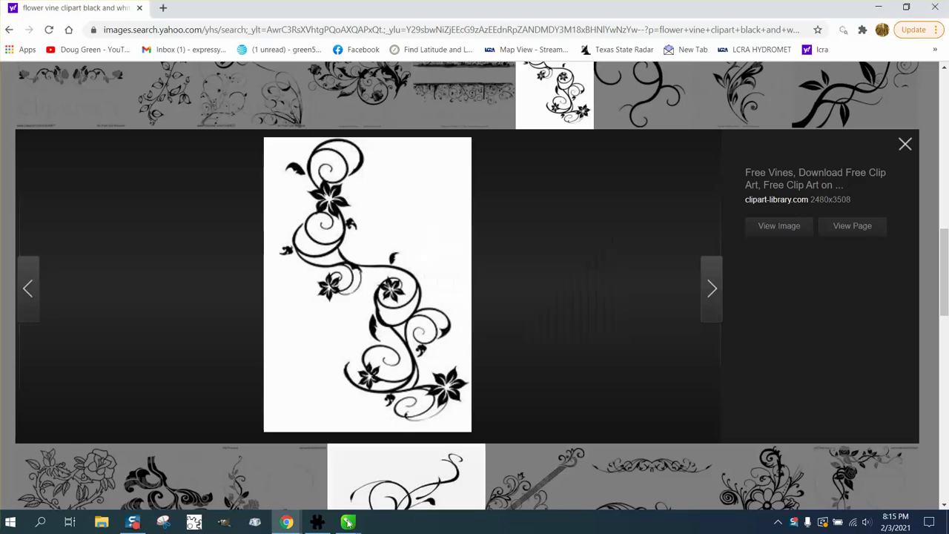
Step: Paste the copied vine into the CorelDRAW drawing and place it beside the yellow image
mouse_move(347, 525)
left_click(379, 467)
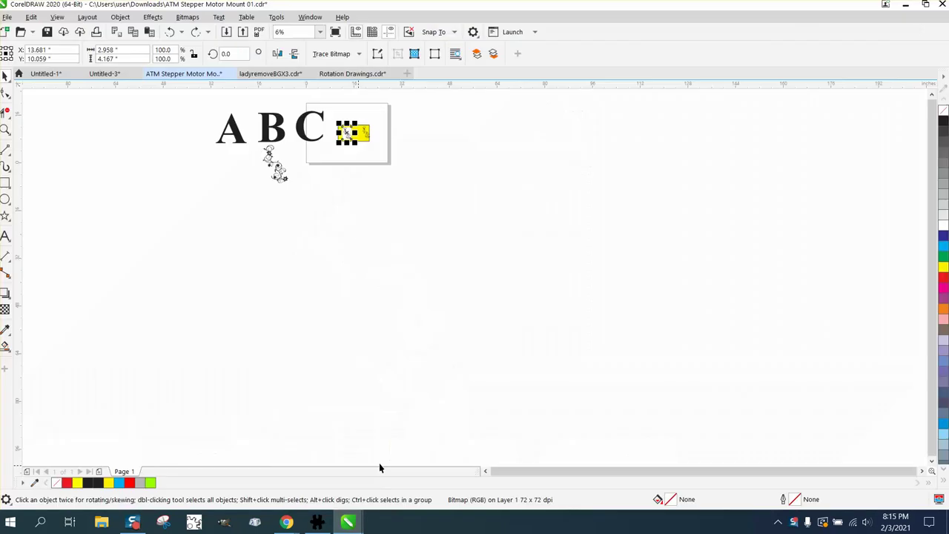
right_click(459, 235)
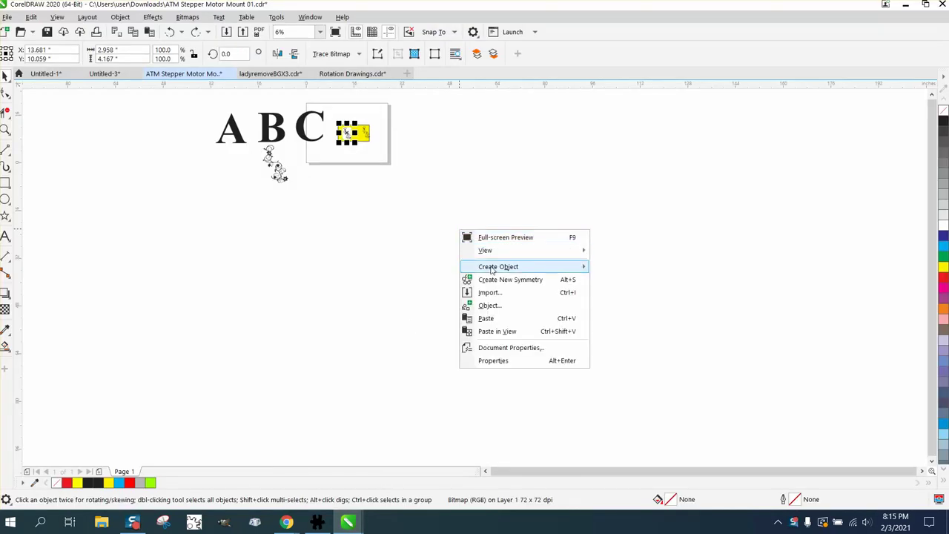
left_click(489, 318)
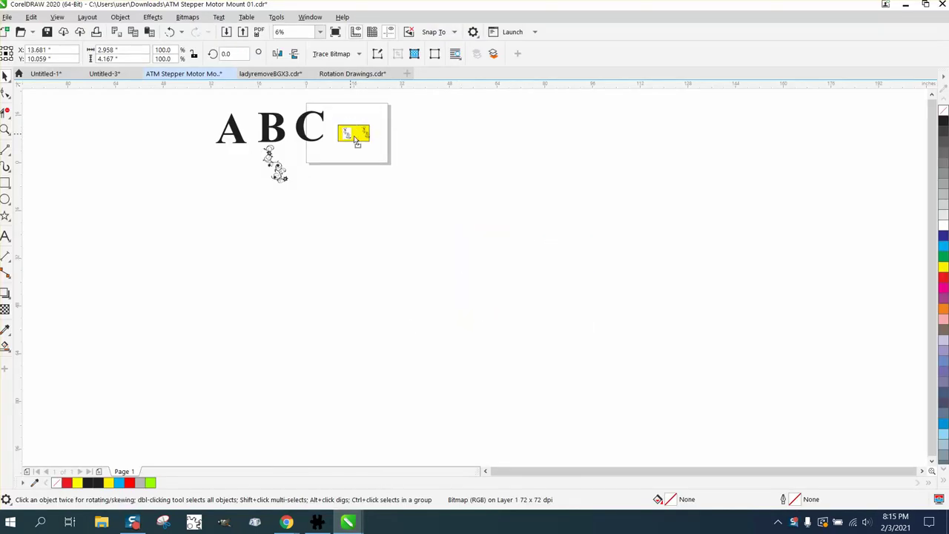
left_click_drag(363, 137, 385, 134)
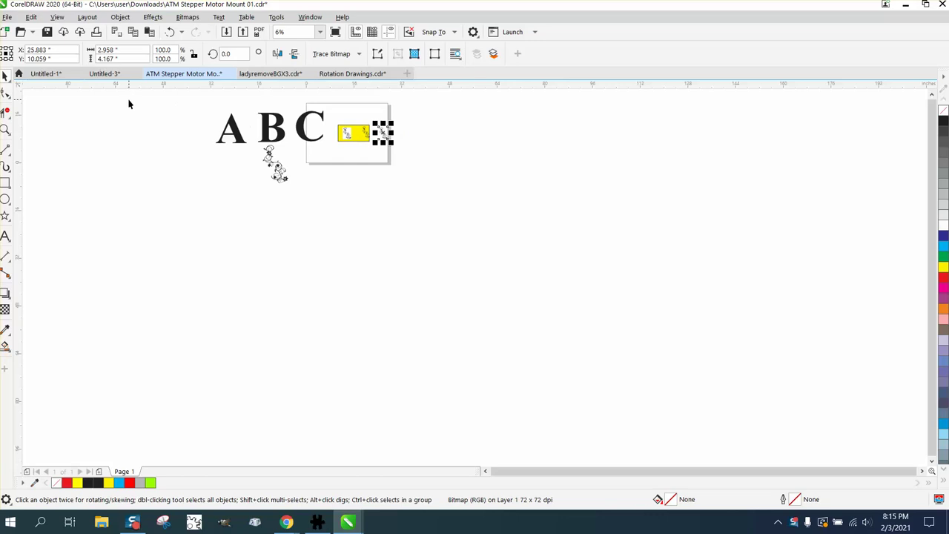
Step: Zoom in on the yellow image and vines, then reposition the yellow image
left_click(6, 129)
left_click_drag(333, 102, 376, 155)
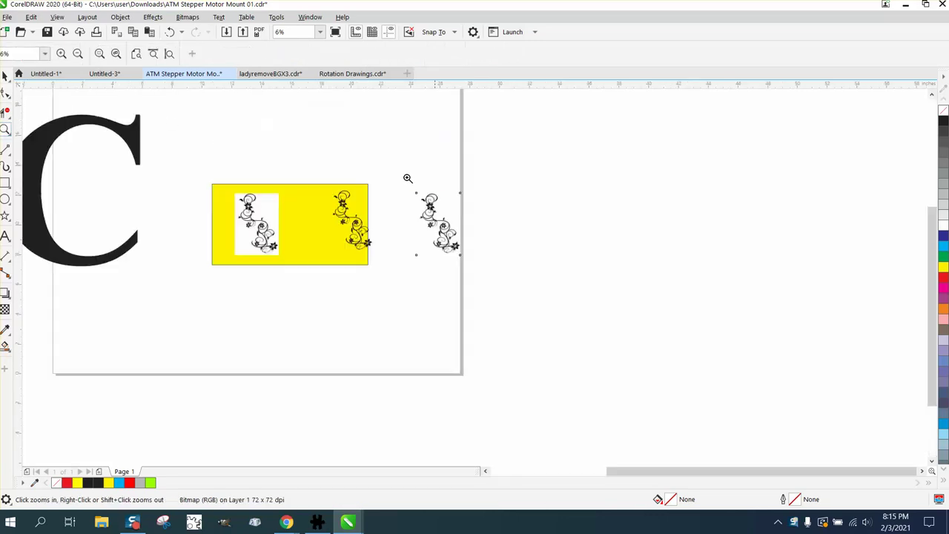
left_click(6, 74)
left_click_drag(282, 191, 265, 218)
Step: Trace the vine bitmap with Outline Trace > Clipart, move the tracing right and ungroup it
left_click(251, 209)
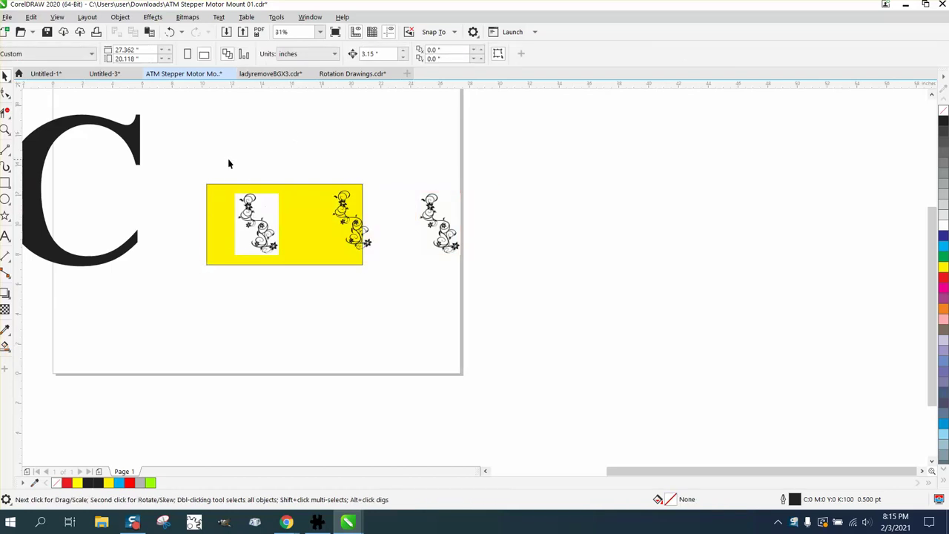
left_click_drag(305, 288, 305, 288)
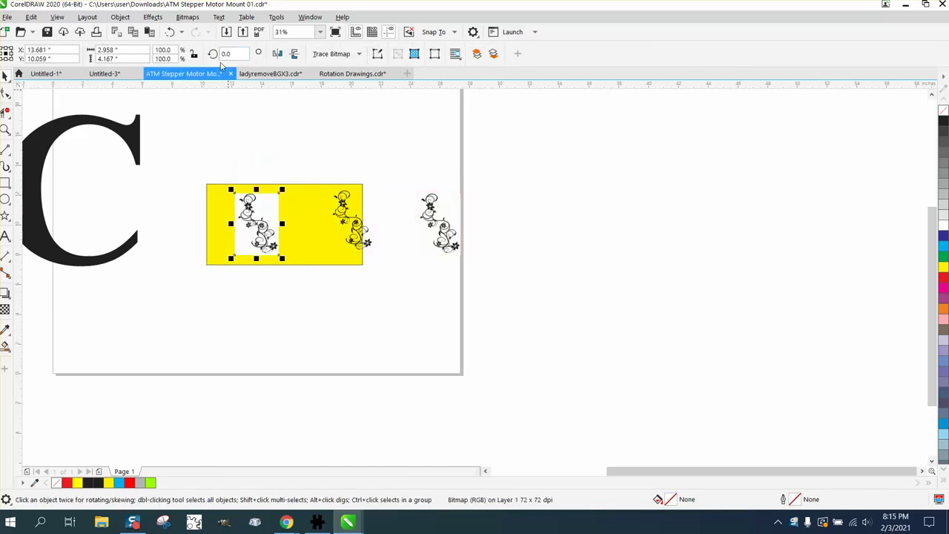
left_click(359, 55)
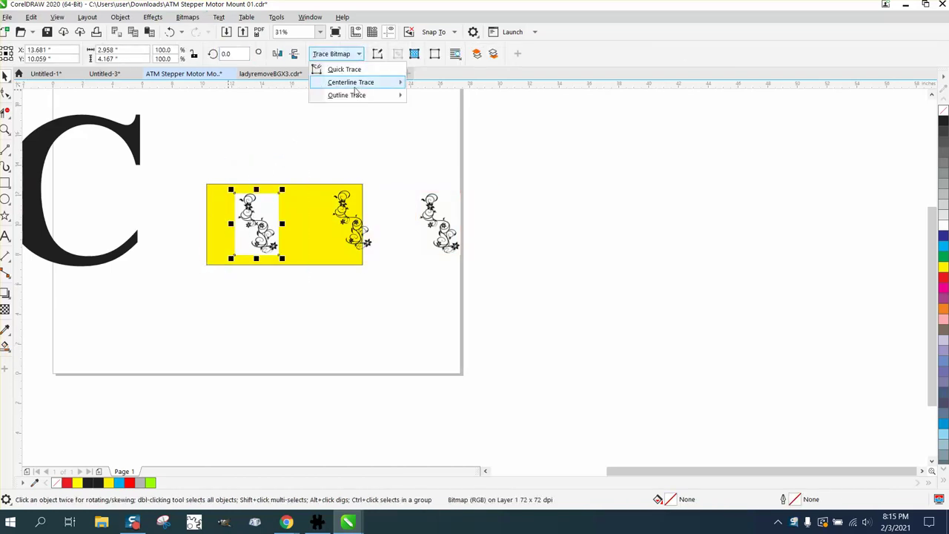
mouse_move(354, 96)
left_click(436, 135)
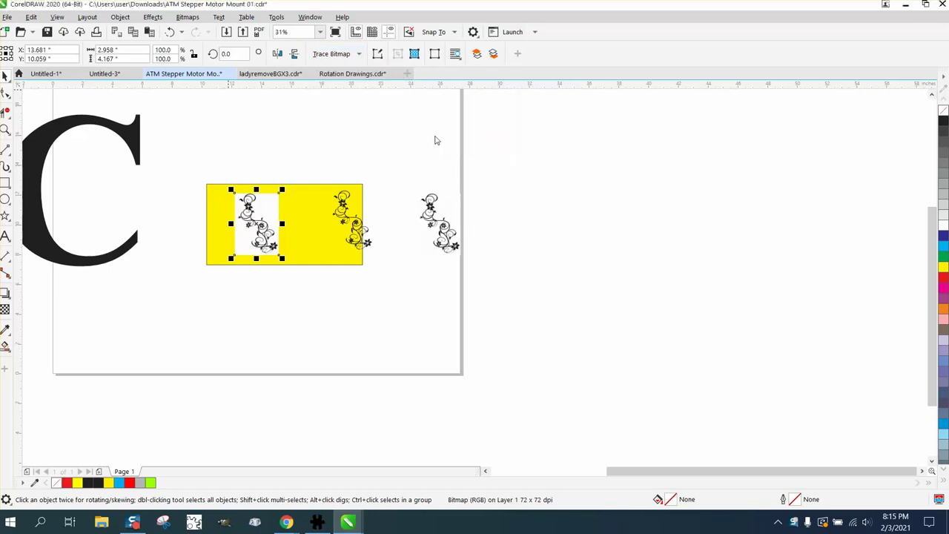
left_click(679, 428)
mouse_move(274, 225)
left_mouse_down()
mouse_move(369, 227)
mouse_move(392, 205)
mouse_move(522, 174)
left_mouse_up()
key("ctrl+u")
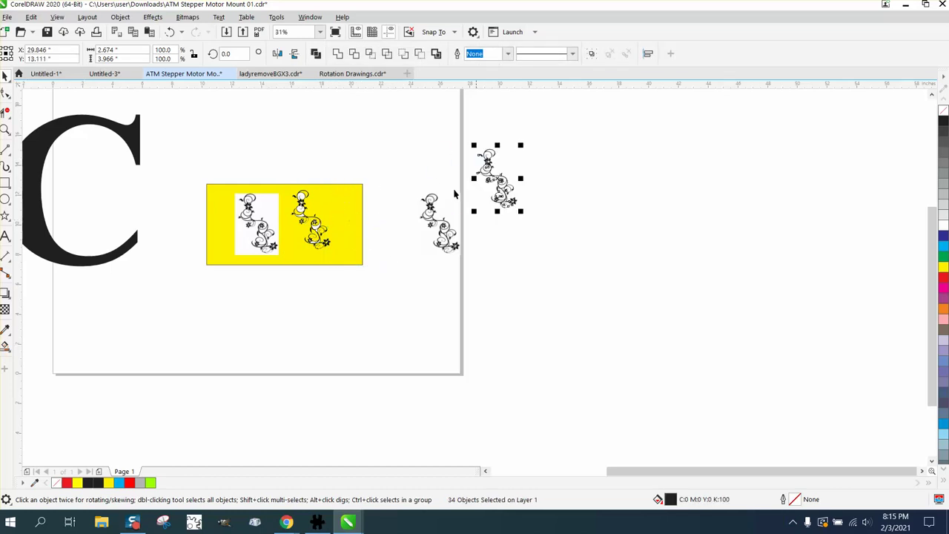
Step: Zoom in on the yellow rectangle and select the traced vine group
left_click(6, 128)
left_click_drag(261, 157, 451, 313)
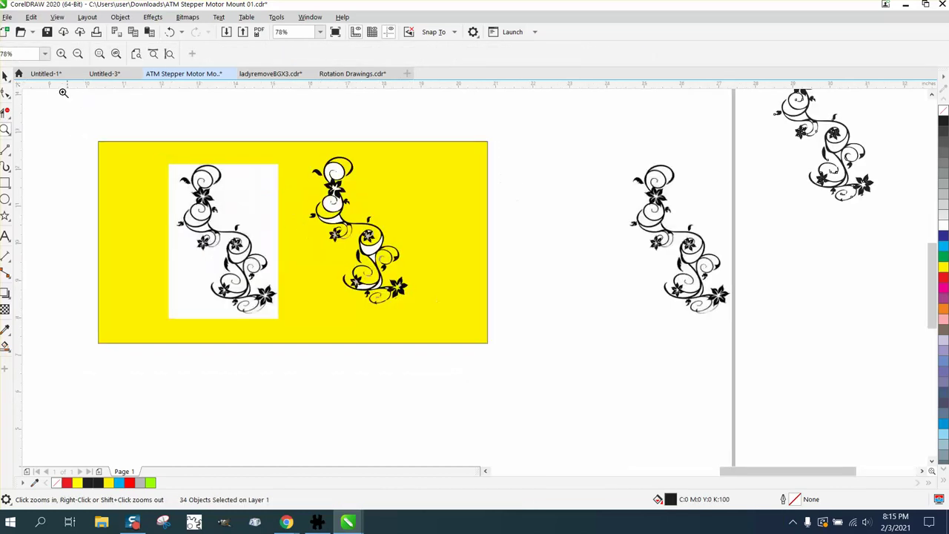
left_click(5, 75)
left_click(345, 161)
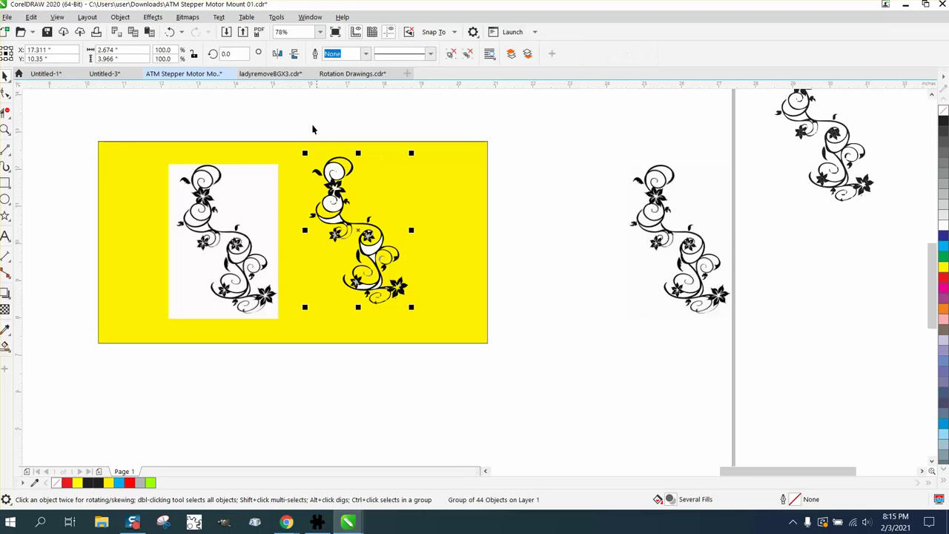
left_click(344, 111)
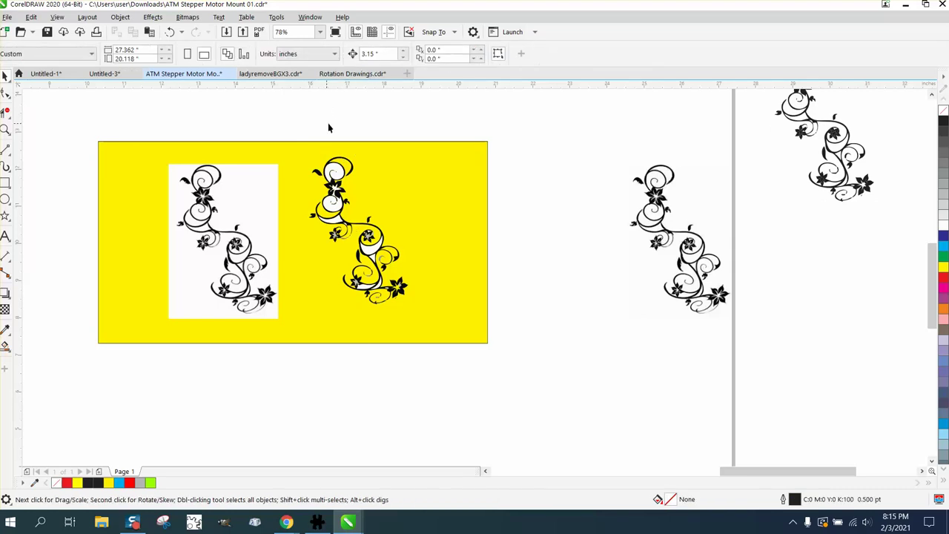
left_click_drag(390, 281, 391, 283)
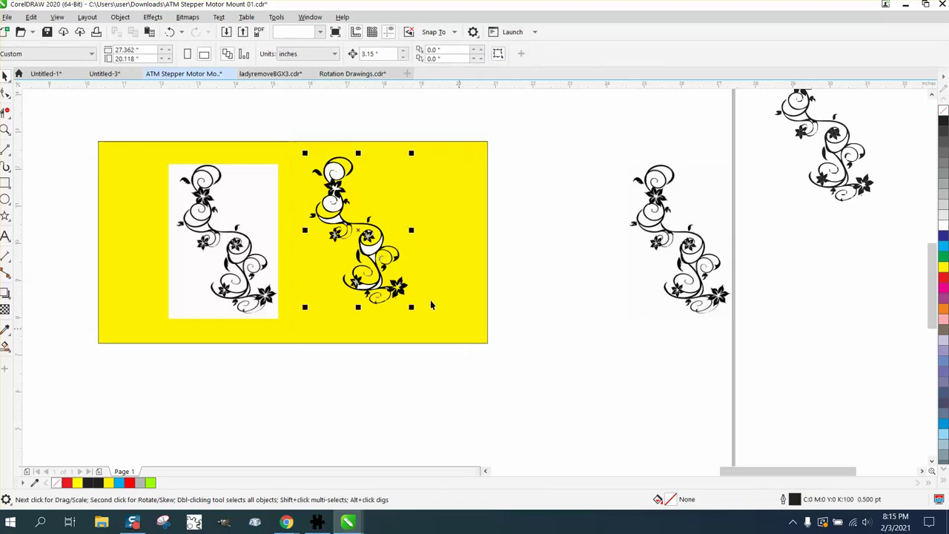
left_click(336, 138)
left_click(352, 170)
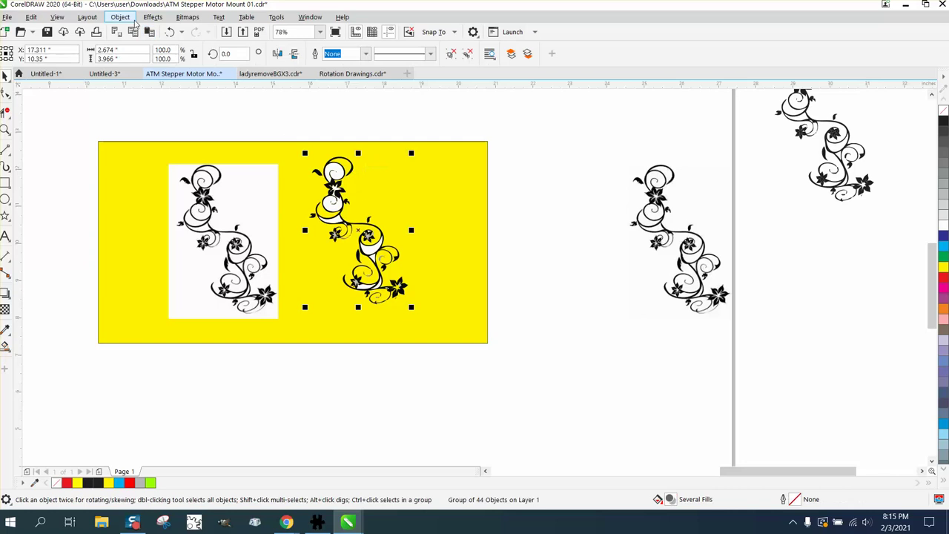
Step: Ungroup the traced vine into its 44 separate pieces with Object > Group > Ungroup
left_click(120, 16)
mouse_move(259, 213)
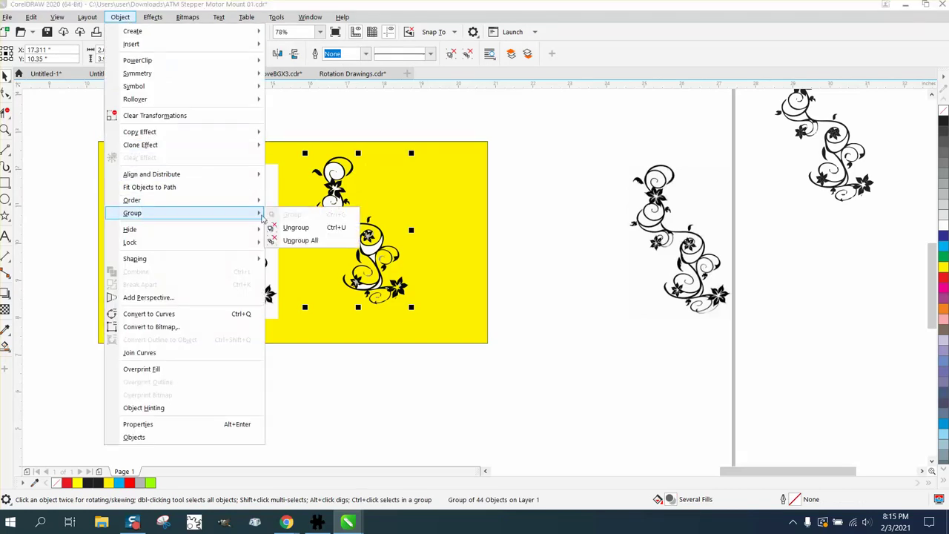
left_click(294, 226)
left_click(273, 99)
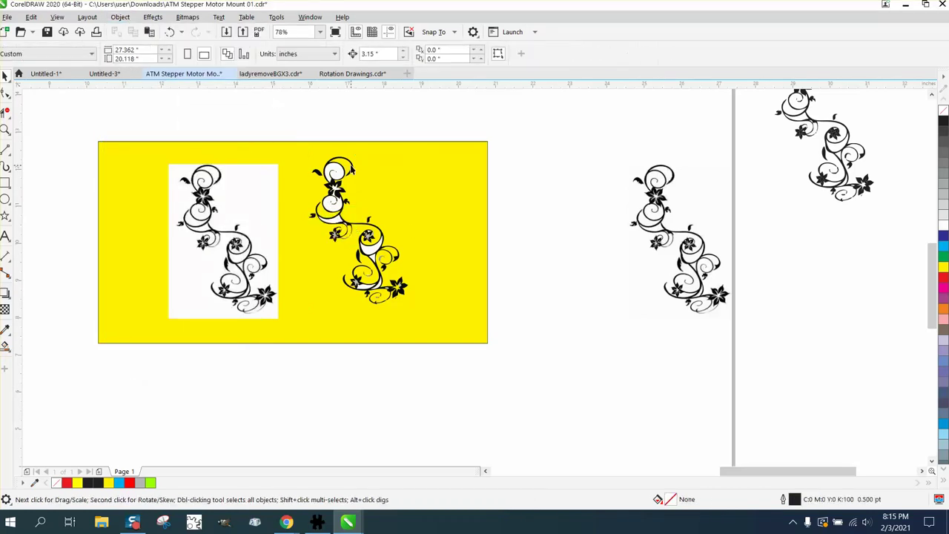
Step: Nudge the main vine curve right and delete seven stray white trace fragments
left_click(352, 170)
key("Right")
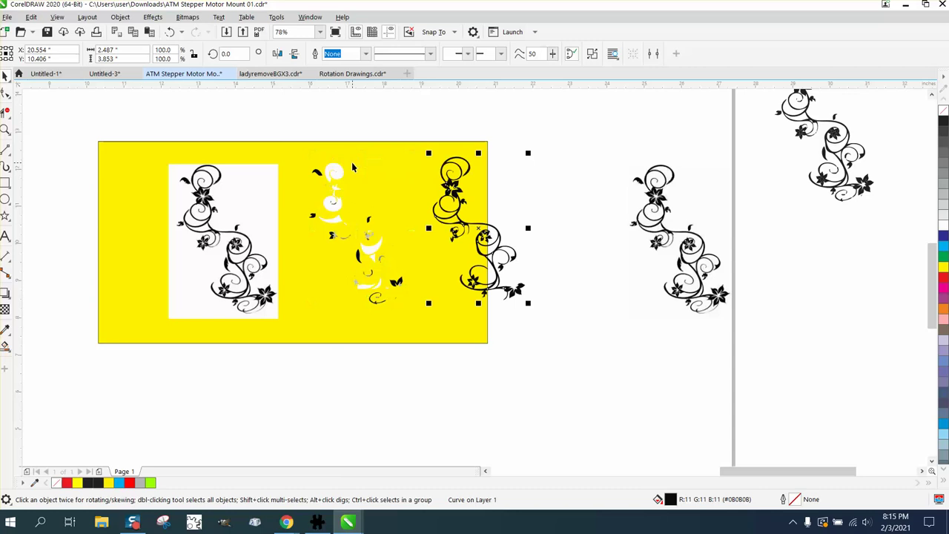
left_click(341, 170)
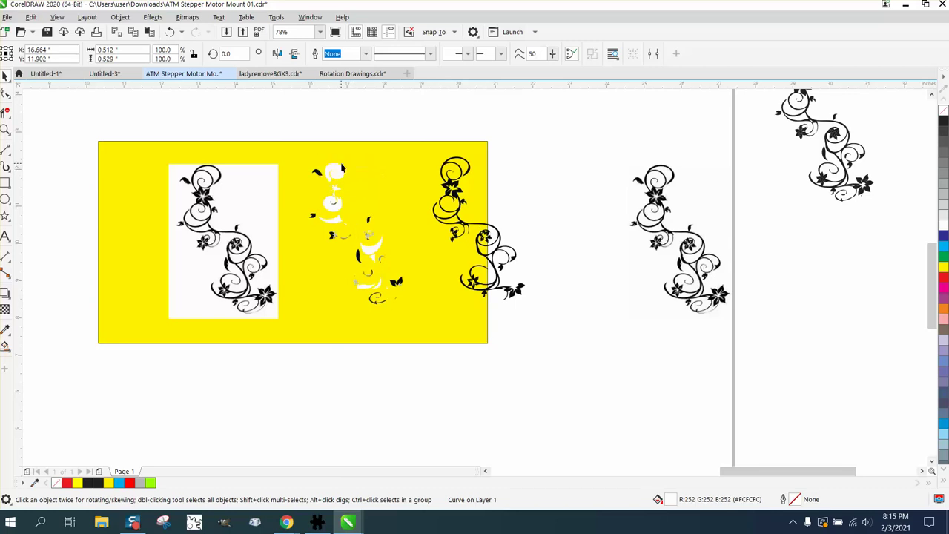
key("Delete")
left_click(337, 208)
key("Delete")
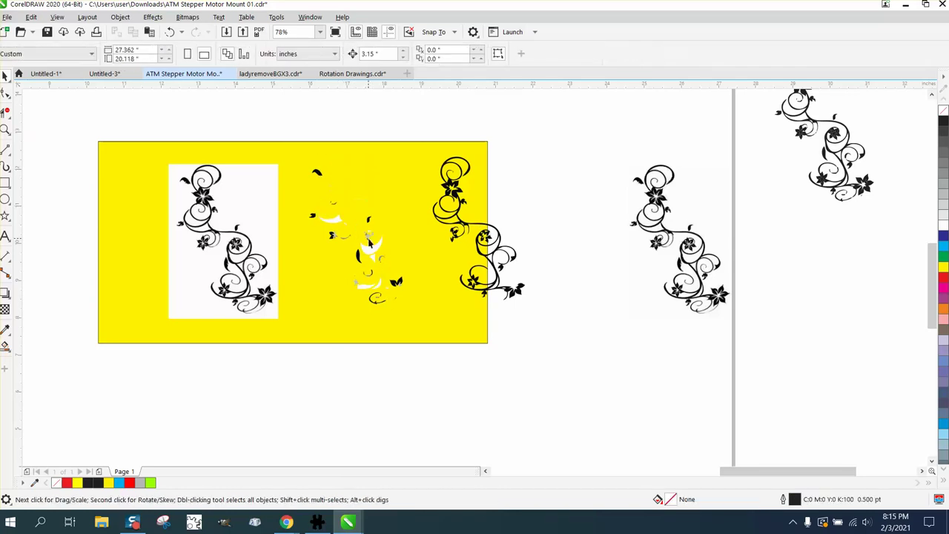
left_click(374, 256)
key("Delete")
left_click(366, 289)
key("Delete")
left_click(374, 273)
key("Delete")
left_click(375, 261)
key("Delete")
left_click(331, 217)
key("Delete")
Step: Zoom in to inspect the leftover fragments, then scroll back out
left_click(5, 129)
left_click_drag(455, 319, 454, 320)
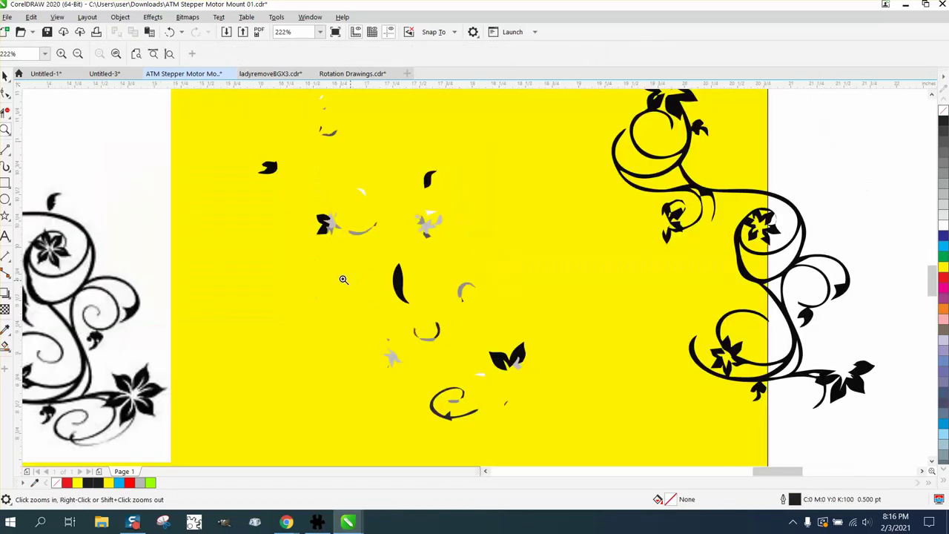
left_click(5, 76)
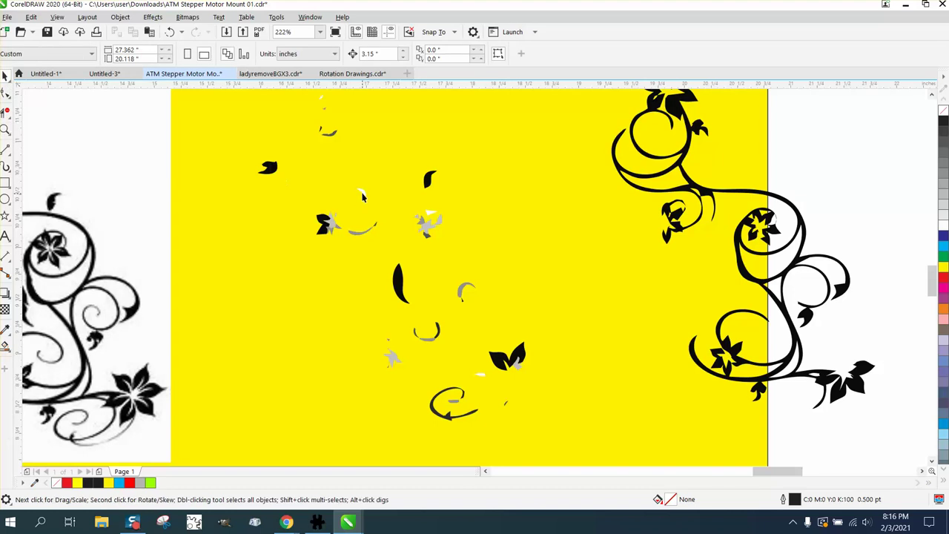
left_click(434, 215)
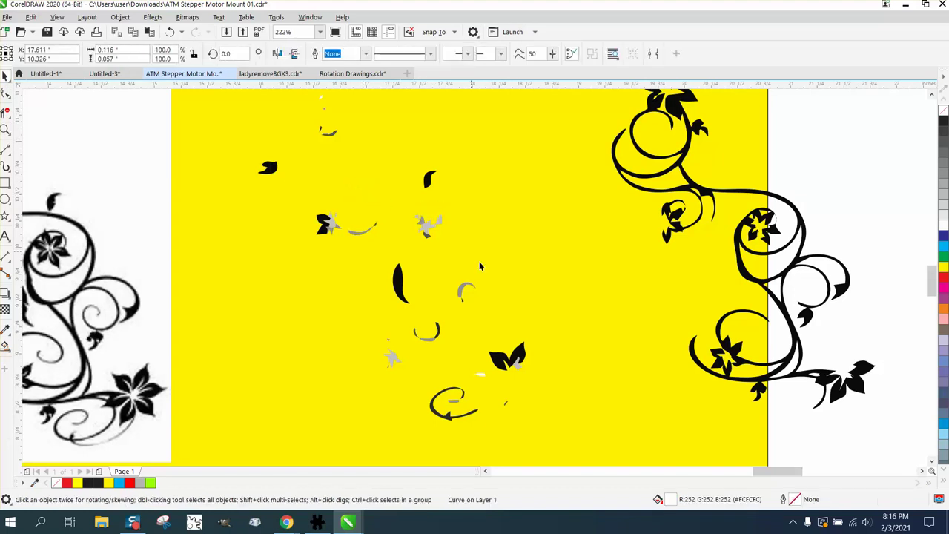
left_click(490, 374)
left_click(440, 341)
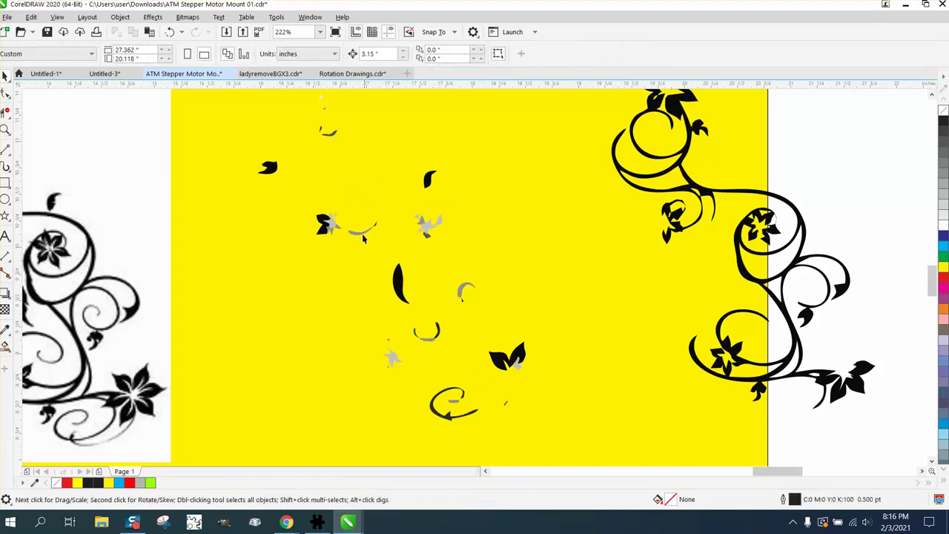
scroll(363, 237, "down", 3)
Step: Select every piece of the right-hand vine and fill them solid black
left_click_drag(467, 332, 474, 335)
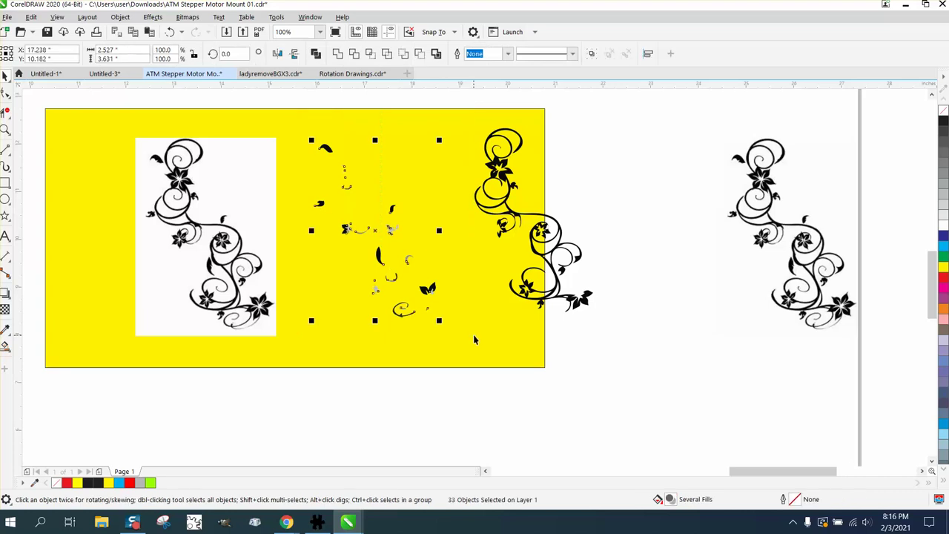
key("ctrl+z")
left_click_drag(434, 104, 601, 324)
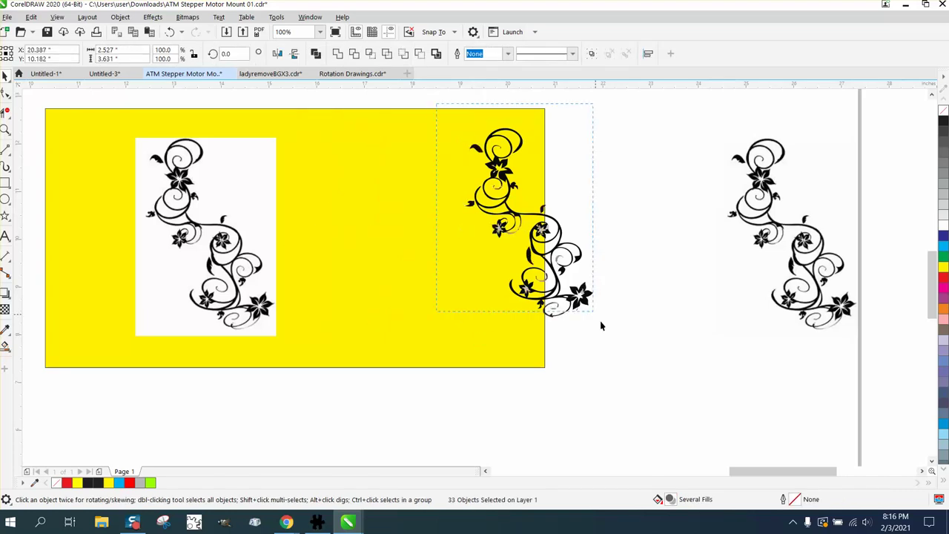
mouse_move(664, 385)
left_mouse_down()
mouse_move(673, 396)
mouse_move(668, 384)
left_mouse_up()
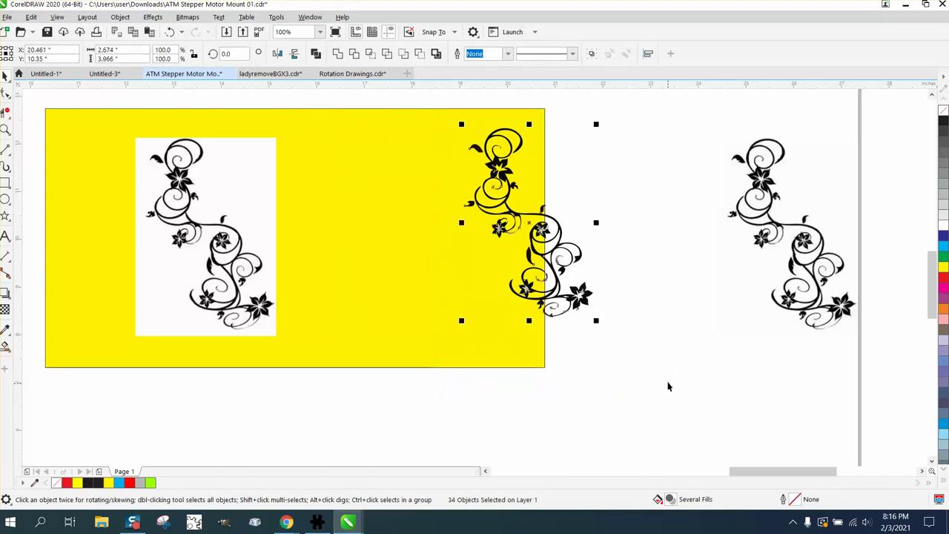
left_click(943, 121)
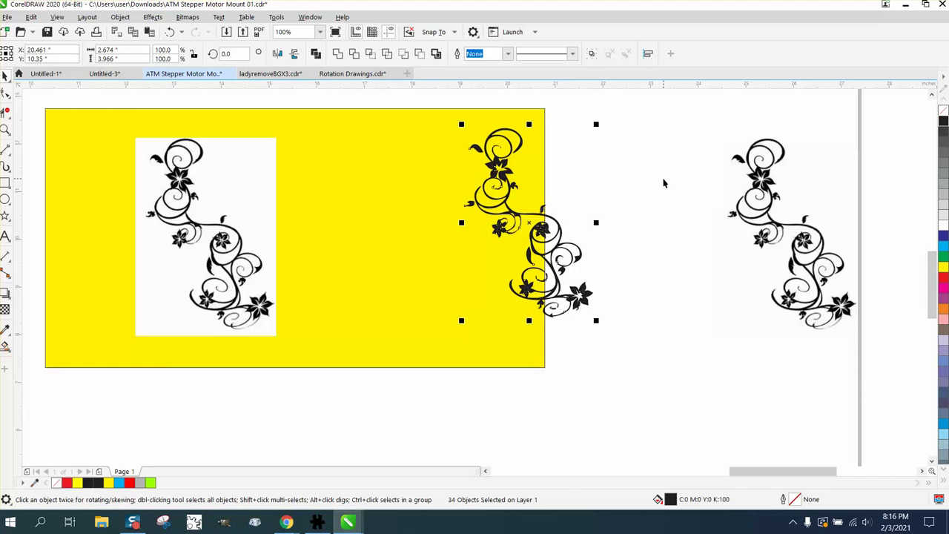
Step: Place a vine copy below right, adjust the yellow rectangle, and reselect the vine pieces
left_click_drag(557, 244, 710, 368)
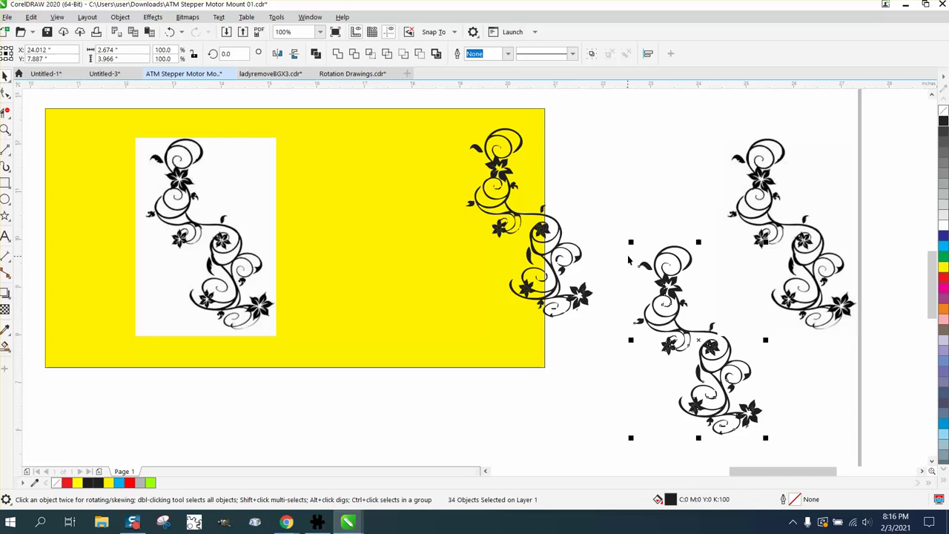
left_click_drag(456, 109, 484, 115)
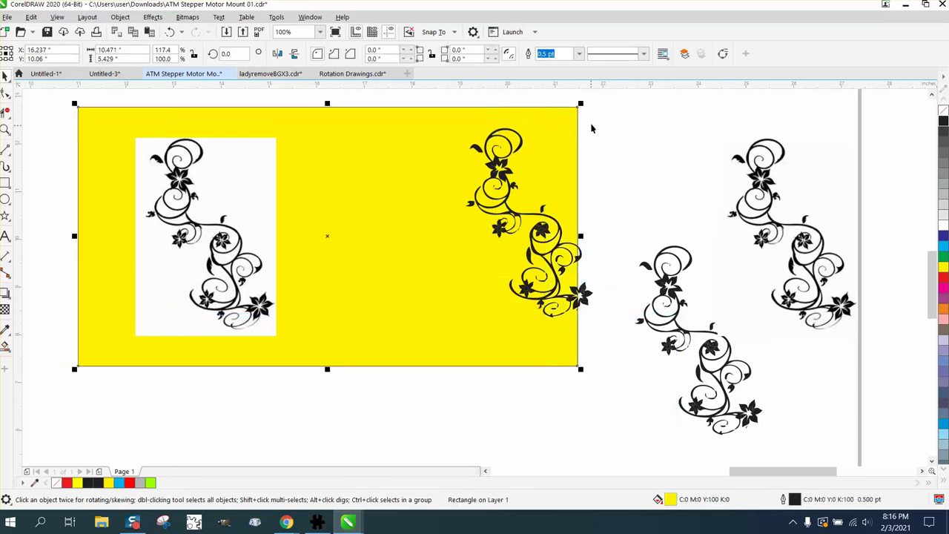
left_click_drag(611, 104, 436, 347)
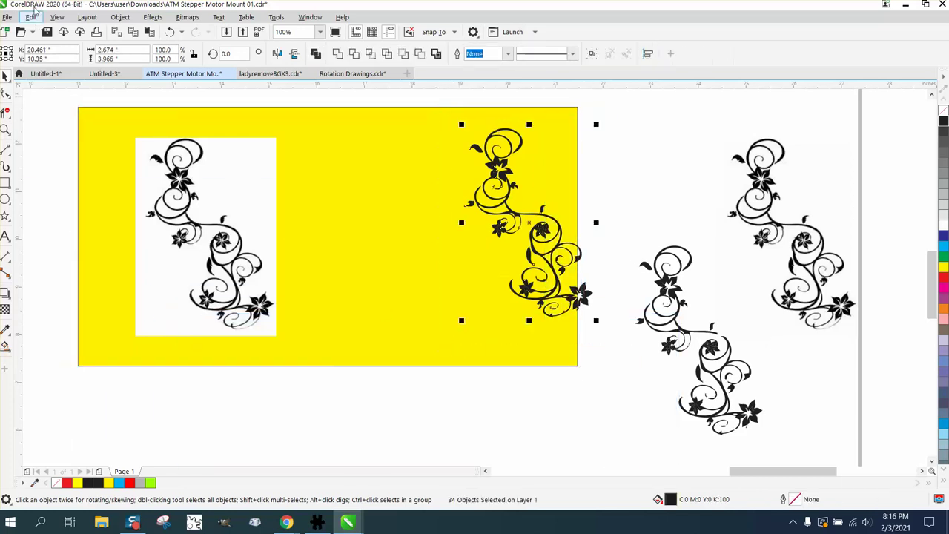
Step: Combine the 34 vine pieces into one curve, move it to the letters and enlarge to 322%
left_click(120, 16)
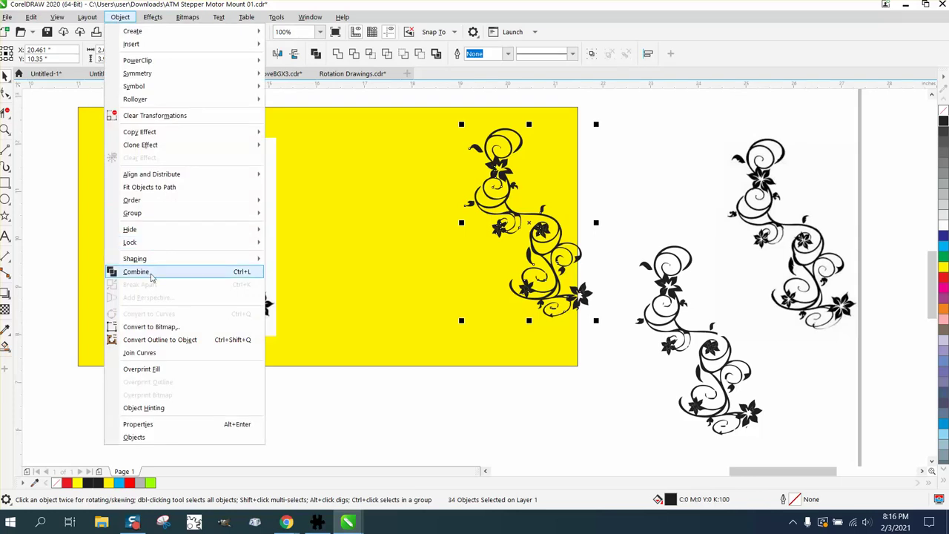
left_click(148, 273)
scroll(511, 245, "down", 4)
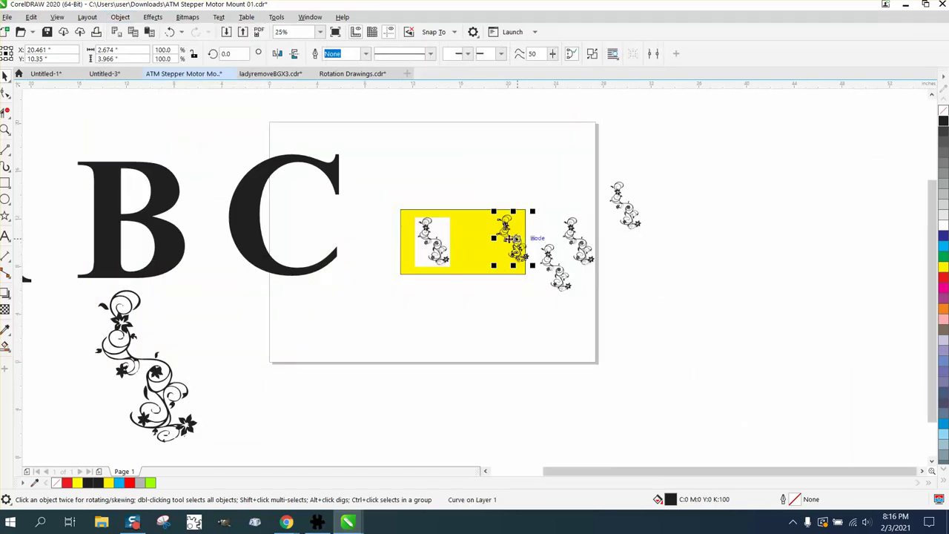
left_click_drag(520, 241, 106, 104)
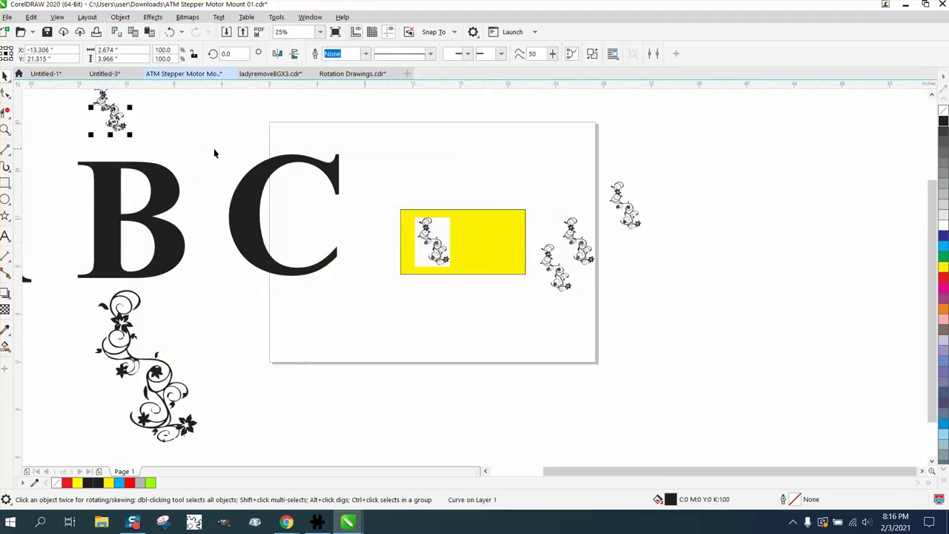
scroll(213, 148, "down", 2)
left_click_drag(178, 143, 195, 276)
Step: Duplicate the enlarged vine, position a copy over the letter A, and select both
key("ctrl+r")
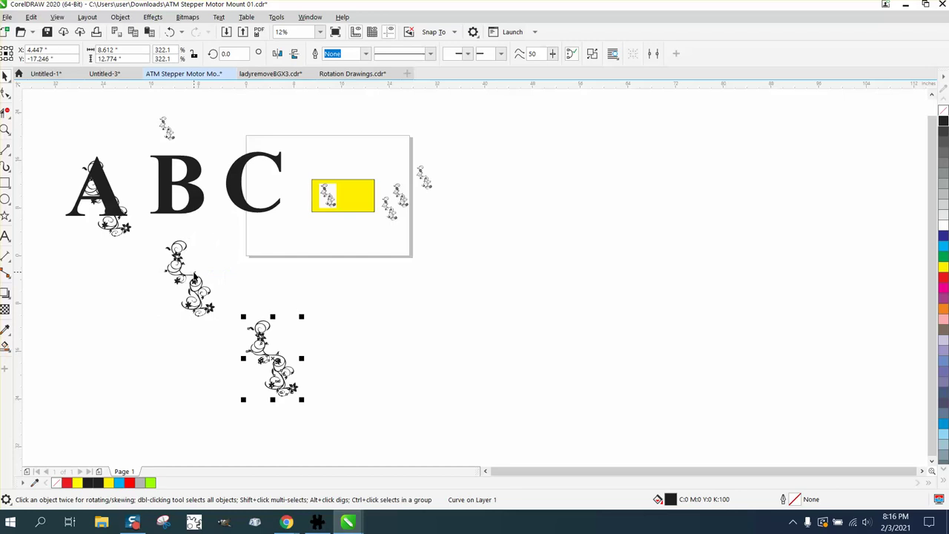
left_click(6, 130)
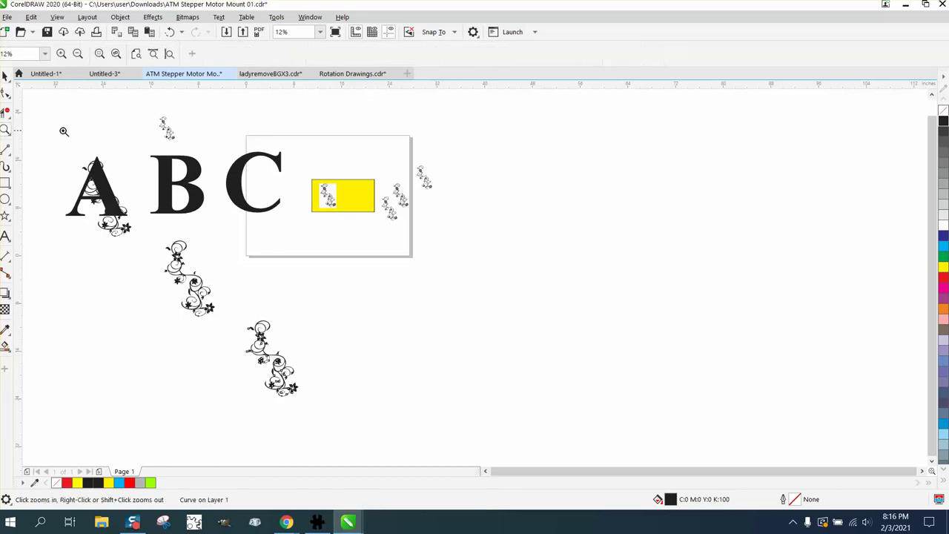
left_click_drag(60, 152, 259, 265)
left_click(5, 75)
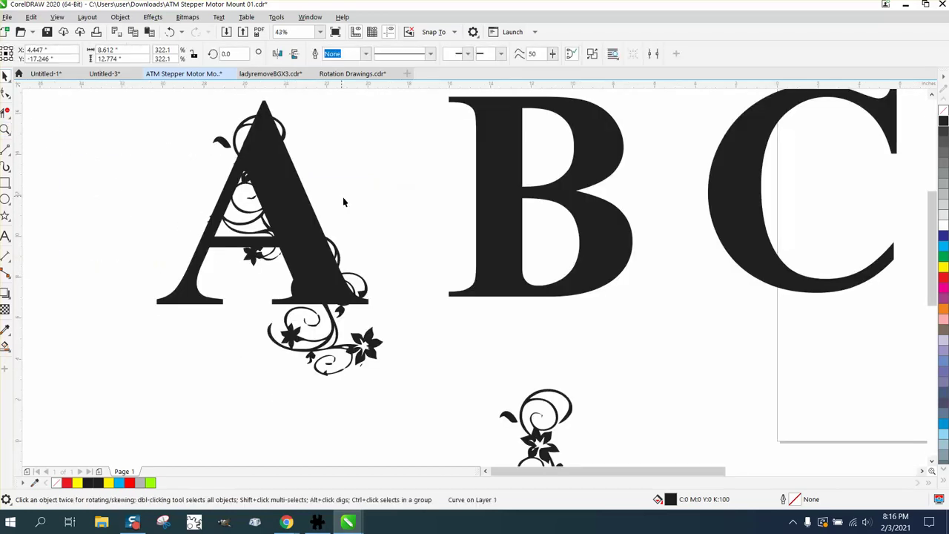
left_click_drag(365, 295, 383, 259)
scroll(243, 214, "down", 3)
left_click_drag(181, 135, 333, 312)
Step: Trim the vine shape out of the letter A and move the yellow rectangle onto the A's top half
left_click(420, 53)
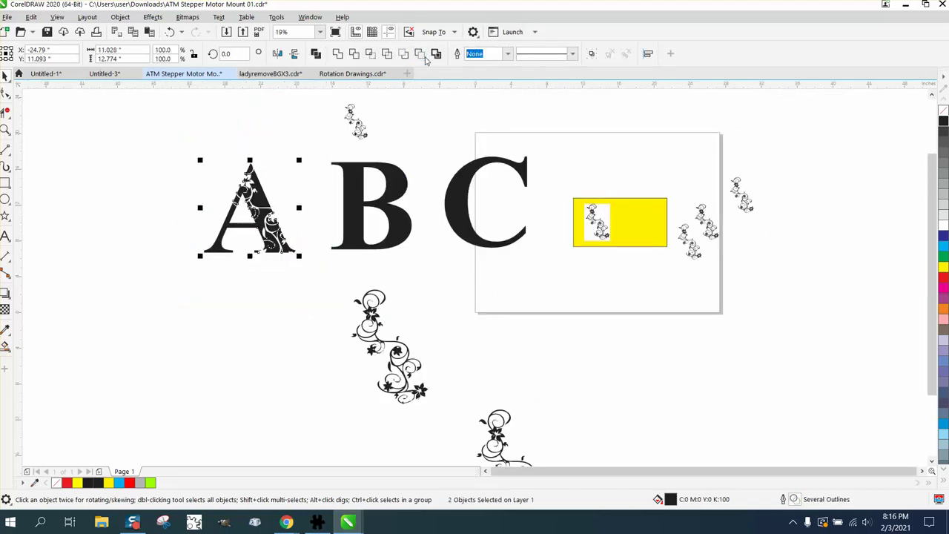
left_click_drag(622, 231, 254, 266)
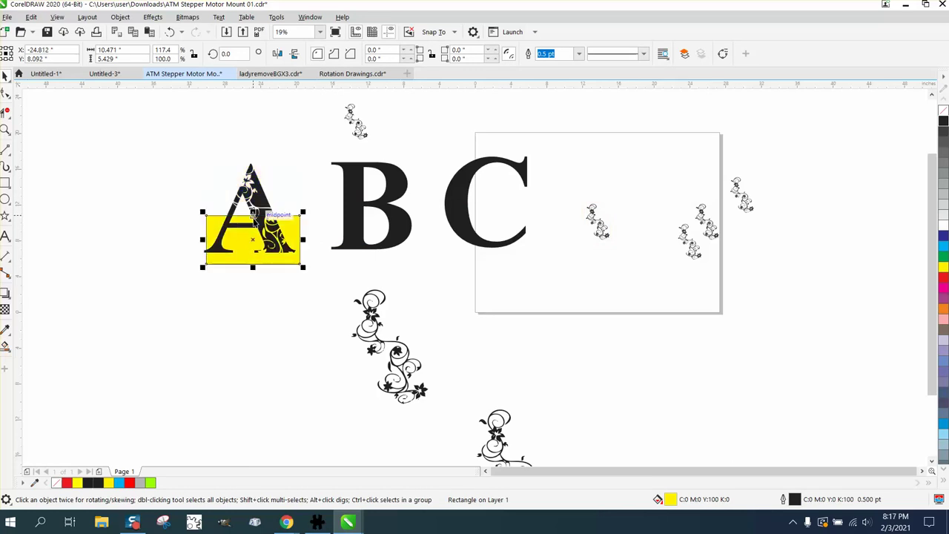
left_click_drag(254, 218, 252, 165)
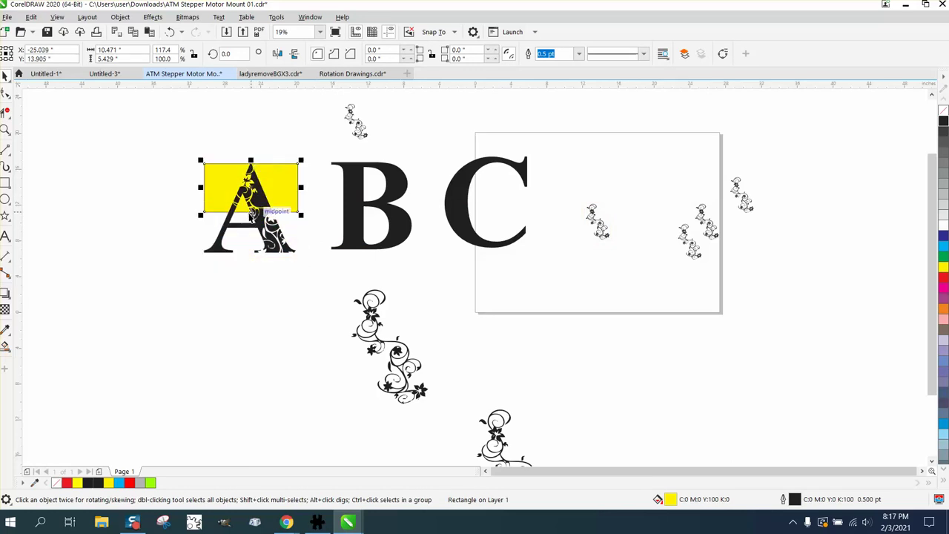
Step: Stretch the yellow rectangle to cover the whole A and nudge the vine below B upward
left_click_drag(251, 214, 252, 264)
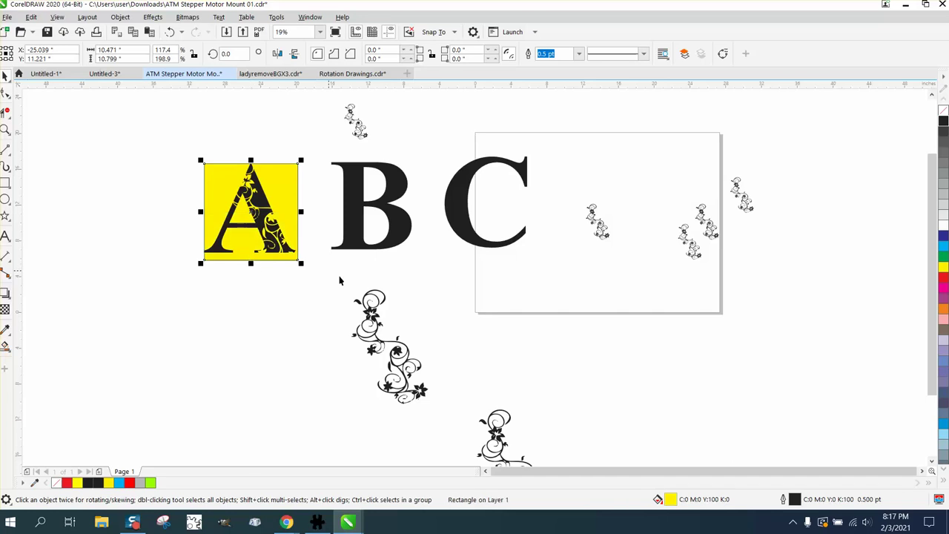
left_click(374, 329)
left_click_drag(387, 324, 390, 318)
Step: Make B an unfilled red outline, move C lower right, and lay a vine over B
left_click(394, 230)
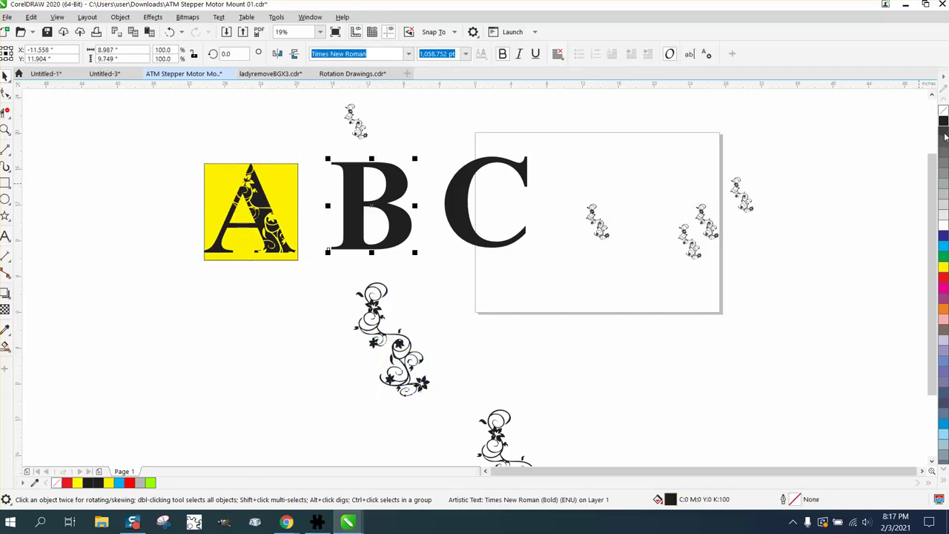
left_click(943, 111)
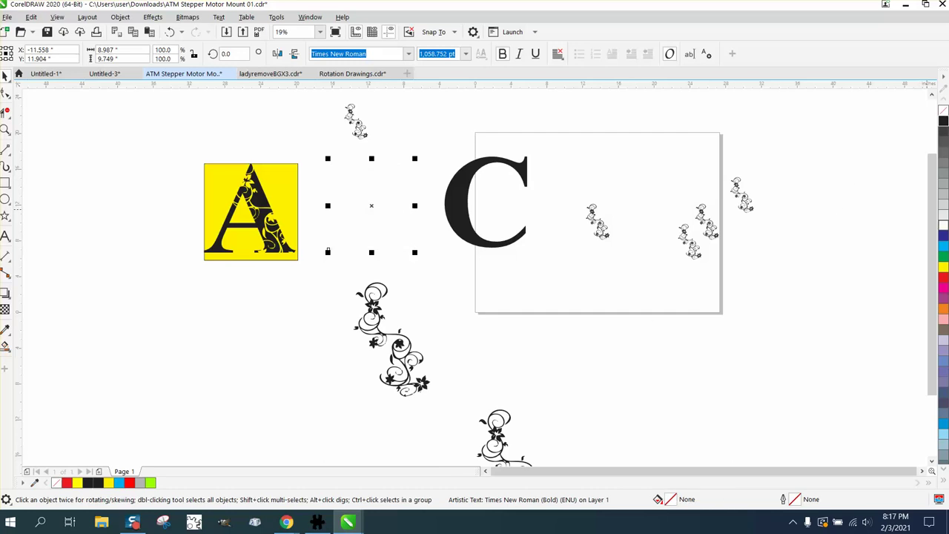
right_click(945, 286)
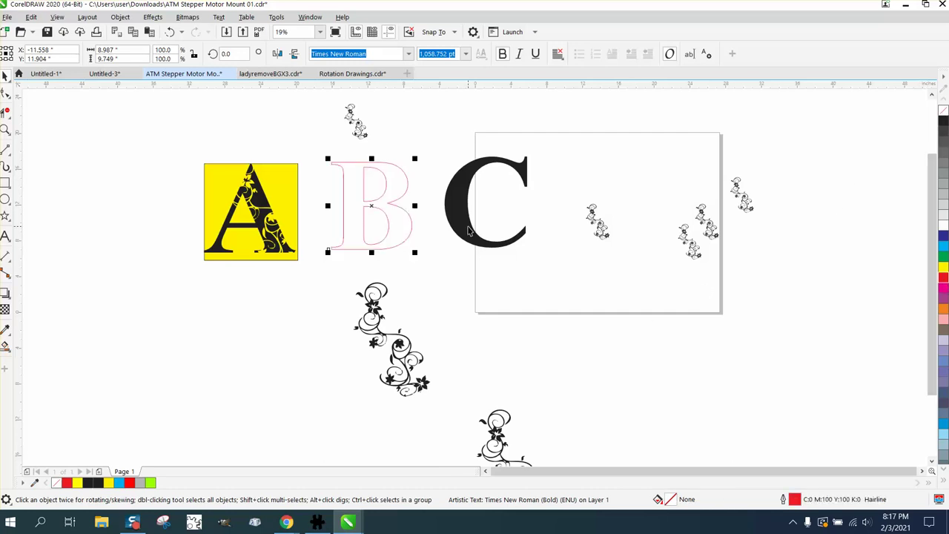
left_click_drag(468, 231, 670, 413)
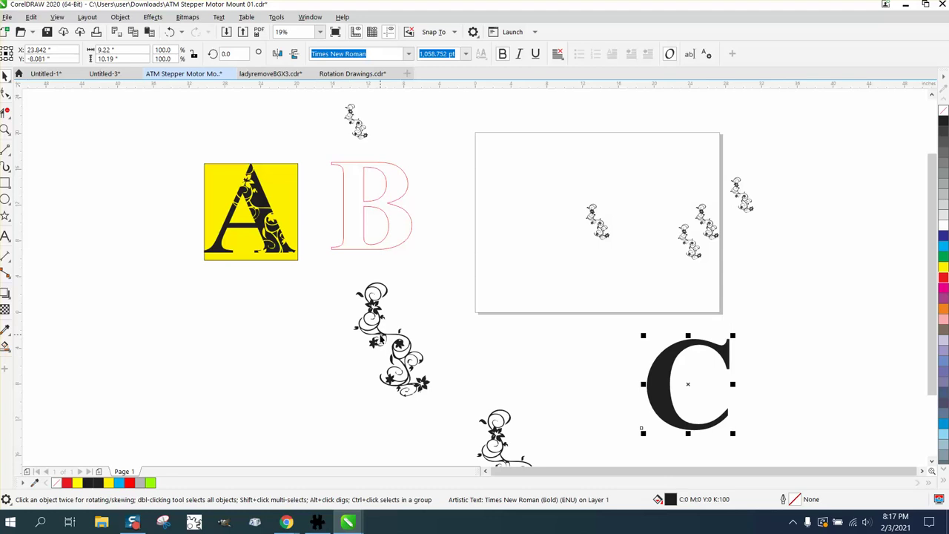
left_click_drag(382, 340, 372, 209)
Step: Zoom in on the letter B, adjust the nudge distance, and pick the Smart Fill tool
left_click(5, 131)
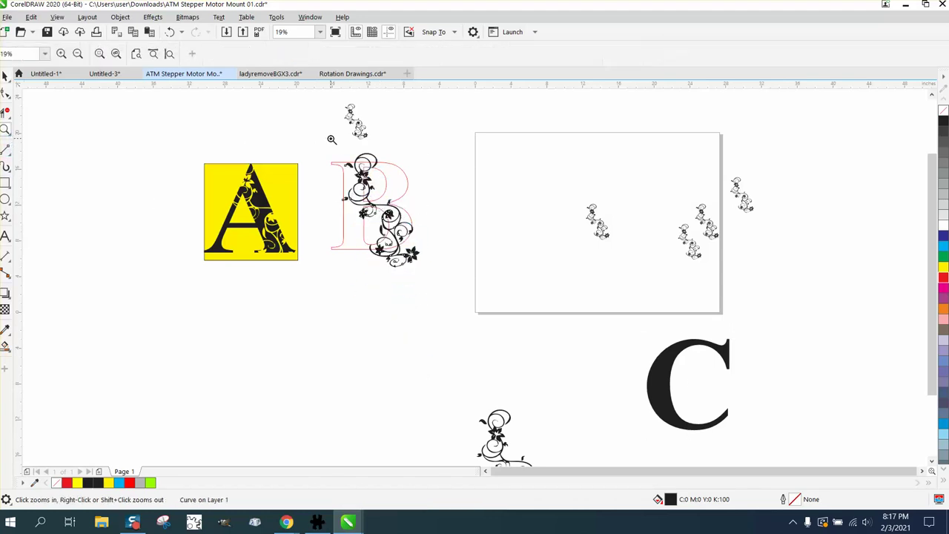
mouse_move(317, 138)
left_mouse_down()
mouse_move(487, 284)
mouse_move(557, 317)
left_mouse_up()
left_click(5, 75)
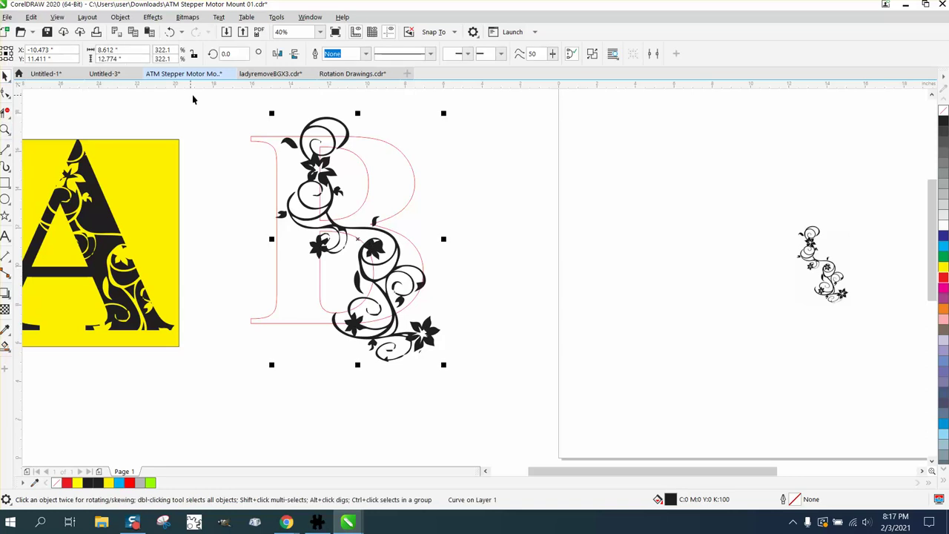
left_click(276, 226, "shift")
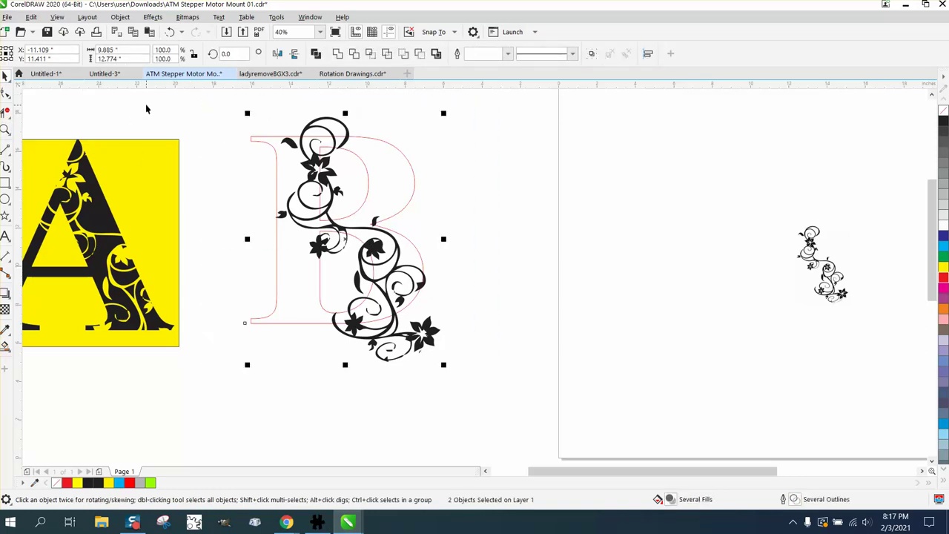
left_click(146, 109)
left_click(370, 53)
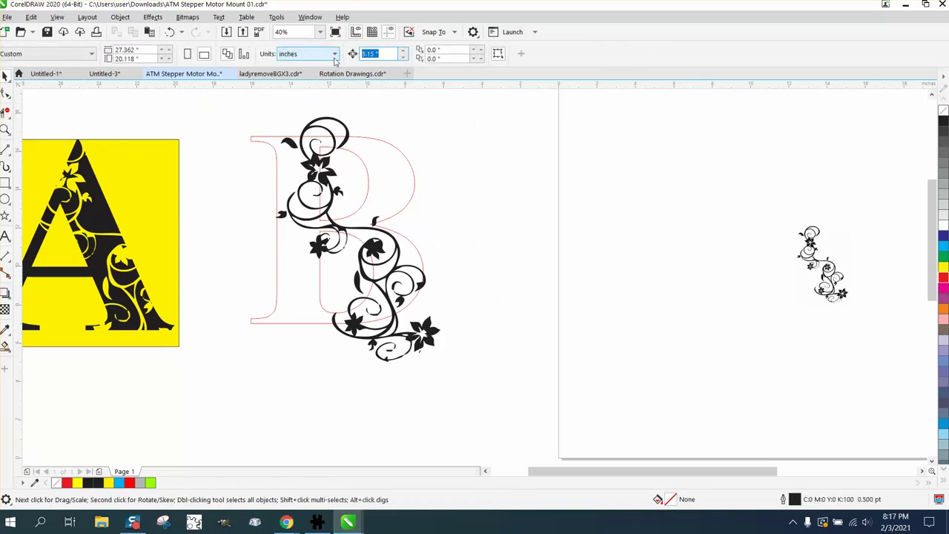
left_click(5, 346)
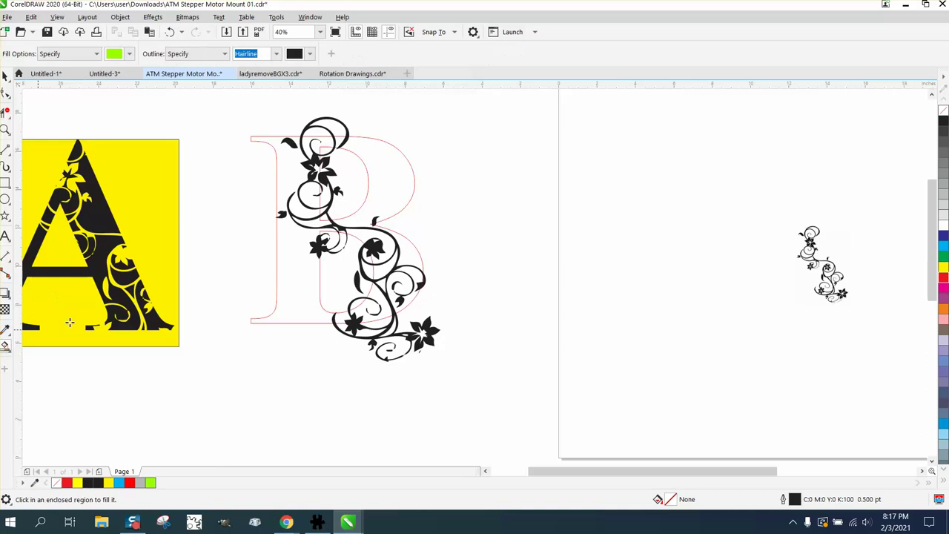
Step: Fill the B's stem, upper bowl and first lower regions lime green, nudging each piece right
left_click(290, 256)
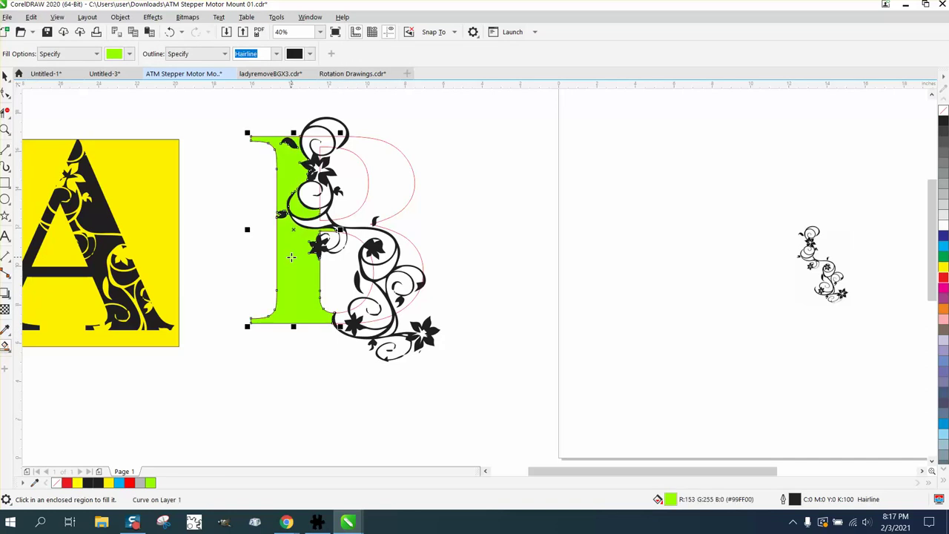
key("Right")
left_click(380, 190)
key("Right")
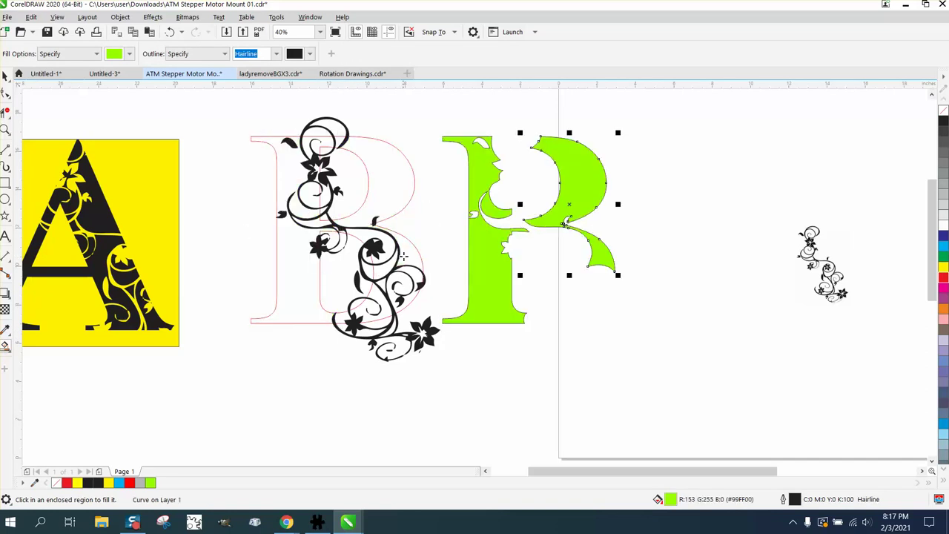
left_click(388, 240)
key("Right")
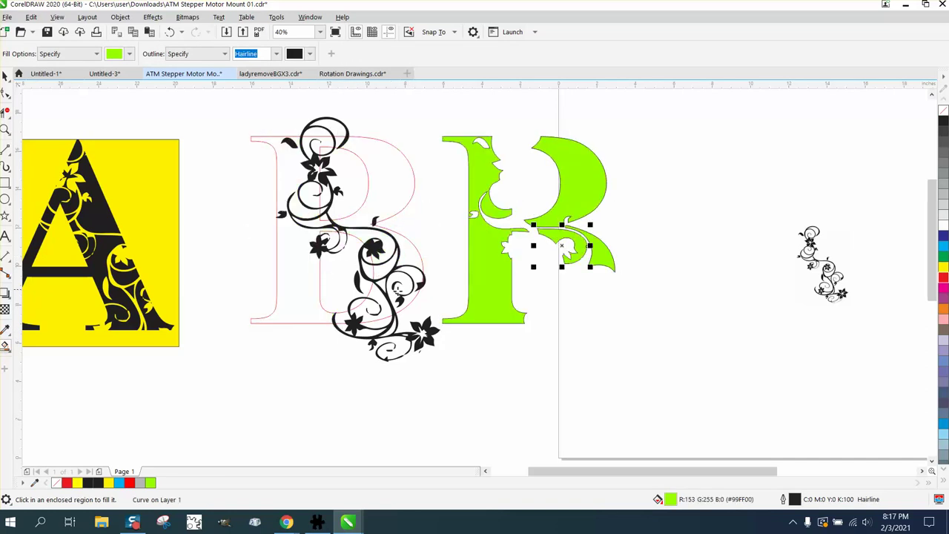
left_click(397, 288)
key("Right")
Step: Fill the remaining lower-loop and top regions green and nudge them onto the green B
left_click(359, 320)
key("Right")
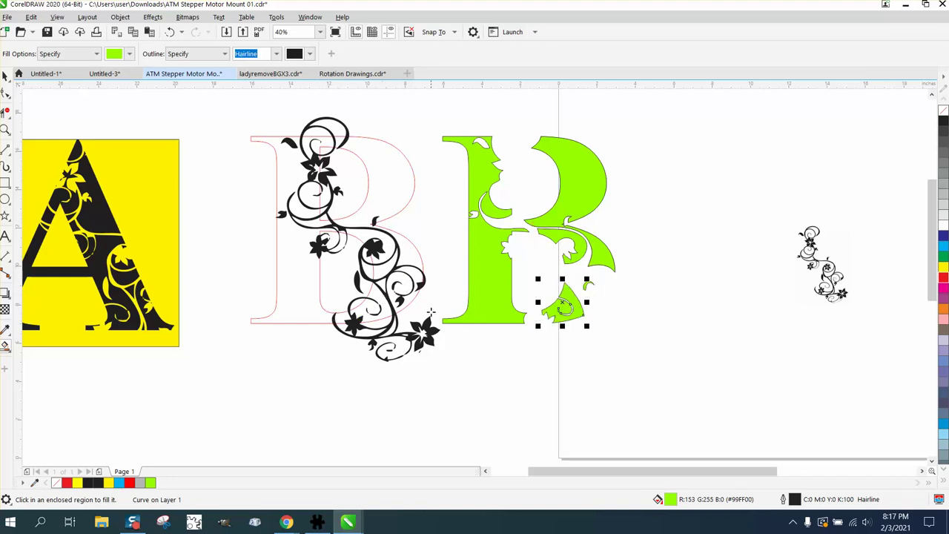
left_click(402, 287)
key("Right")
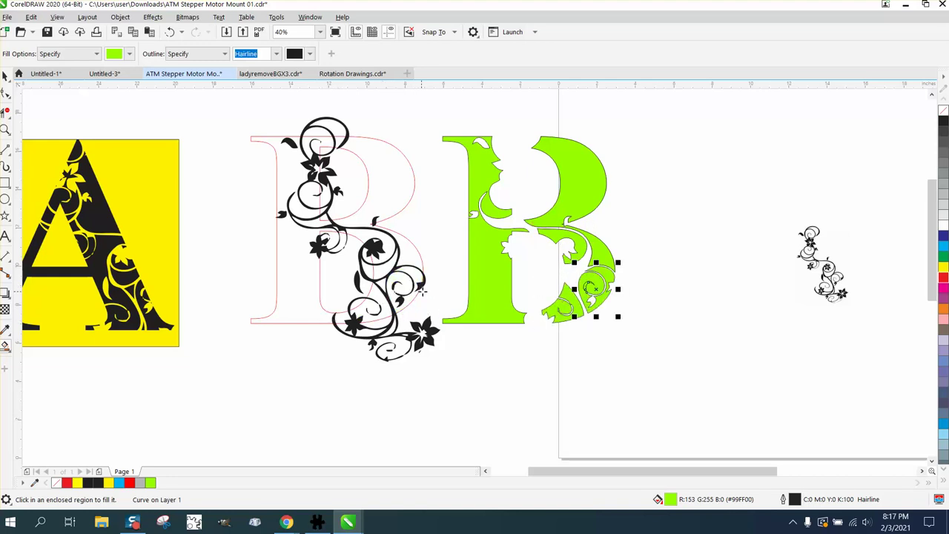
left_click(380, 274)
key("Right")
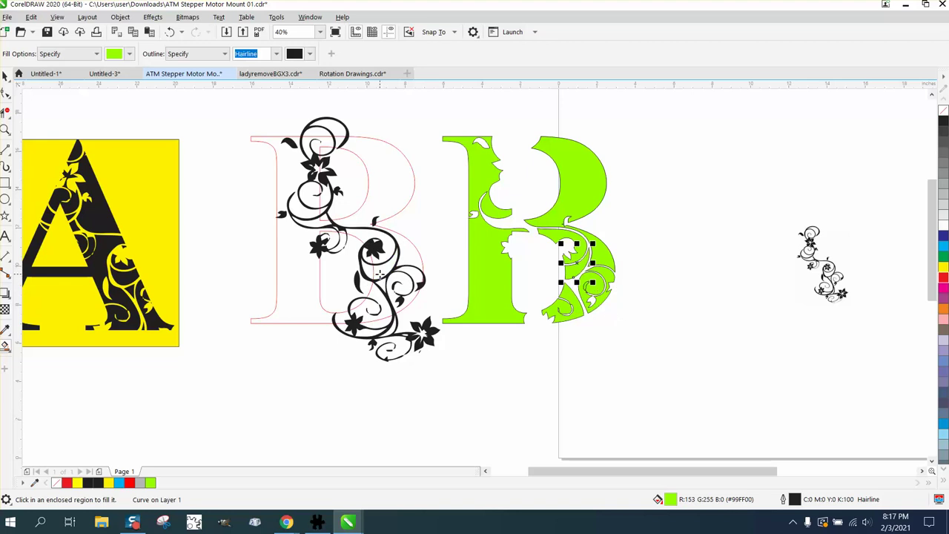
left_click(327, 141)
key("Right")
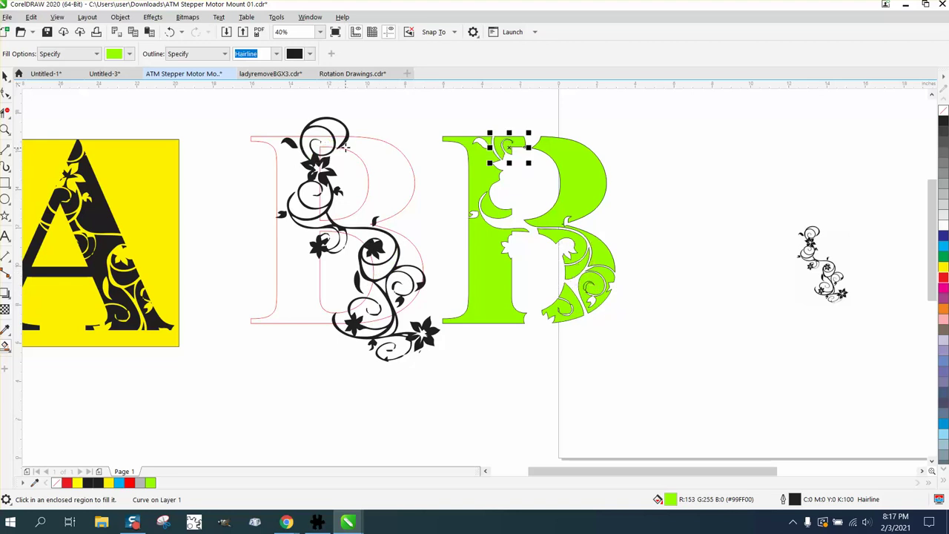
left_click(347, 146)
key("Right")
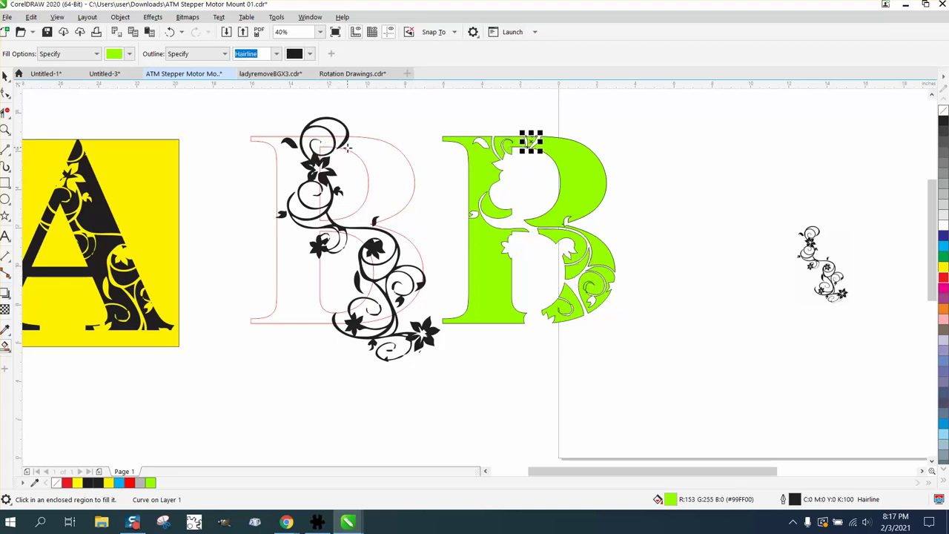
Step: Colour the vine dark blue, move it onto the green B, and put the yellow rectangle behind it
left_click(6, 76)
left_click(317, 120)
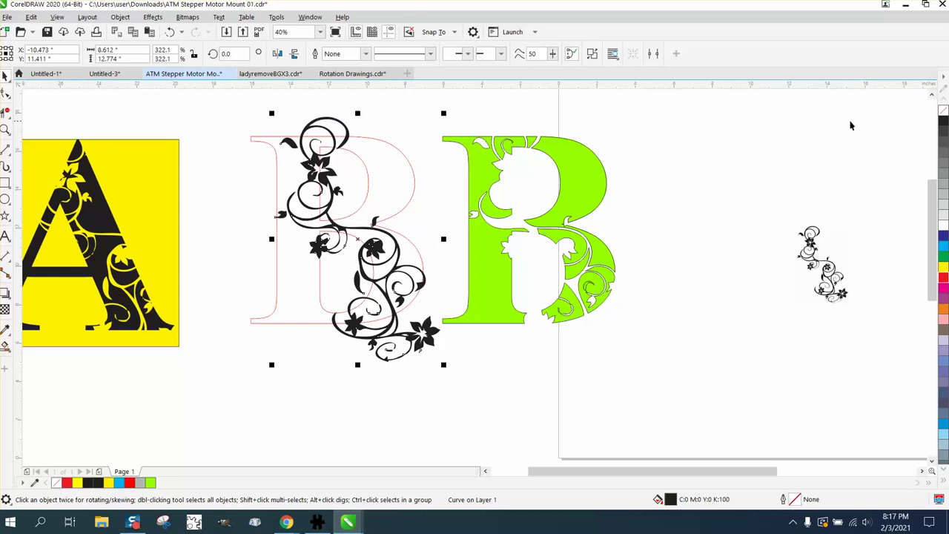
left_click(944, 239)
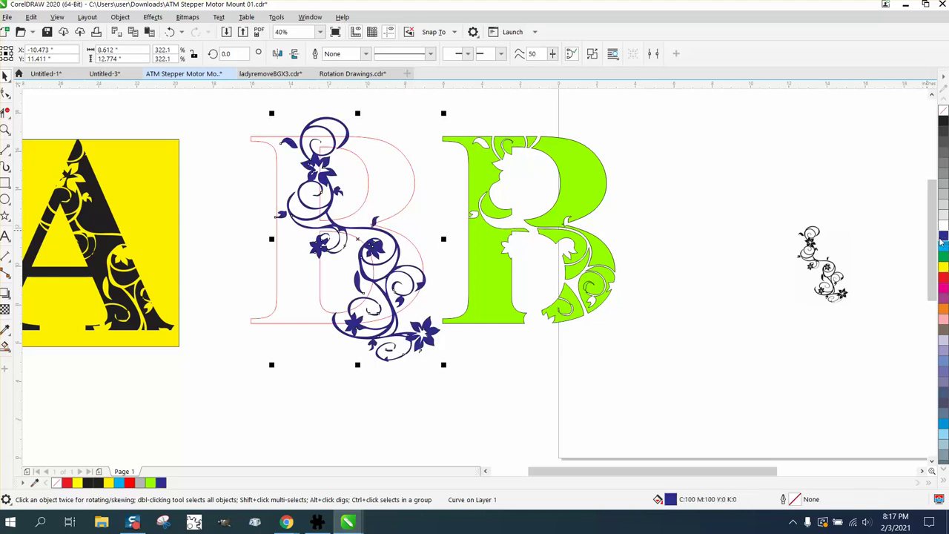
key("Right")
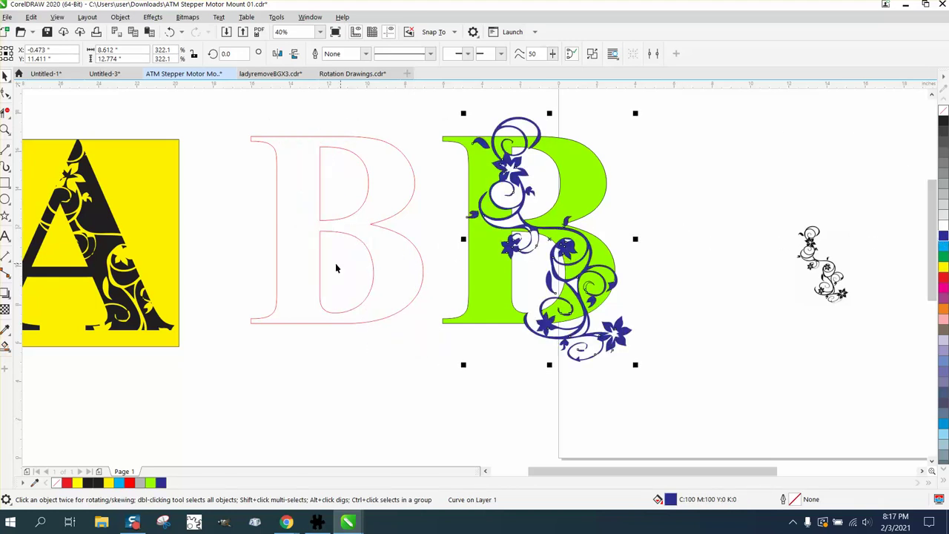
left_click_drag(181, 213, 630, 191)
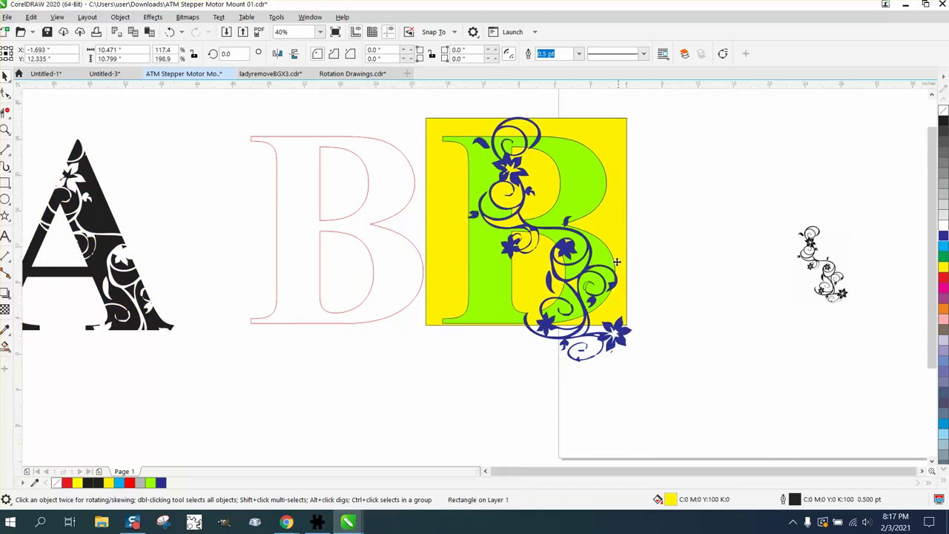
scroll(638, 310, "down", 5)
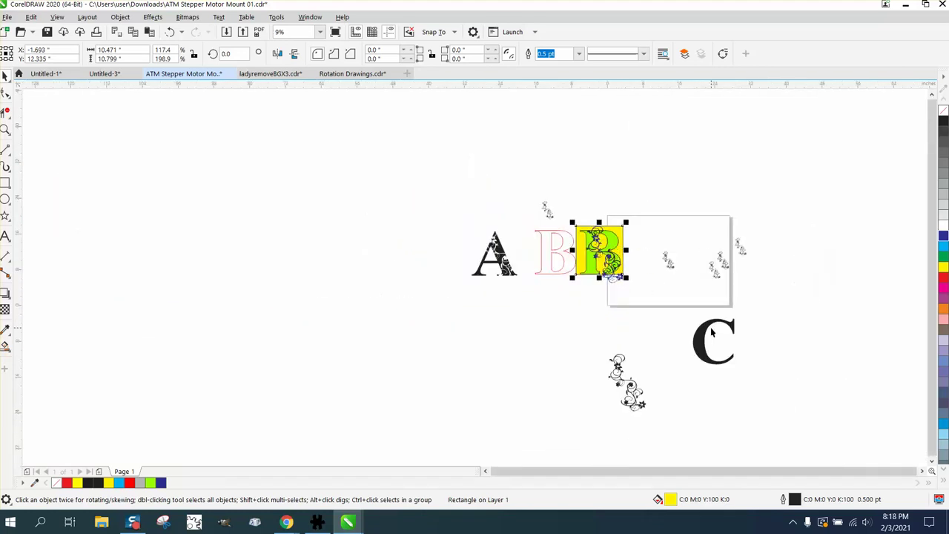
Step: Move the letter C up above the box and zoom in around the C and vine clippings
left_click(693, 133)
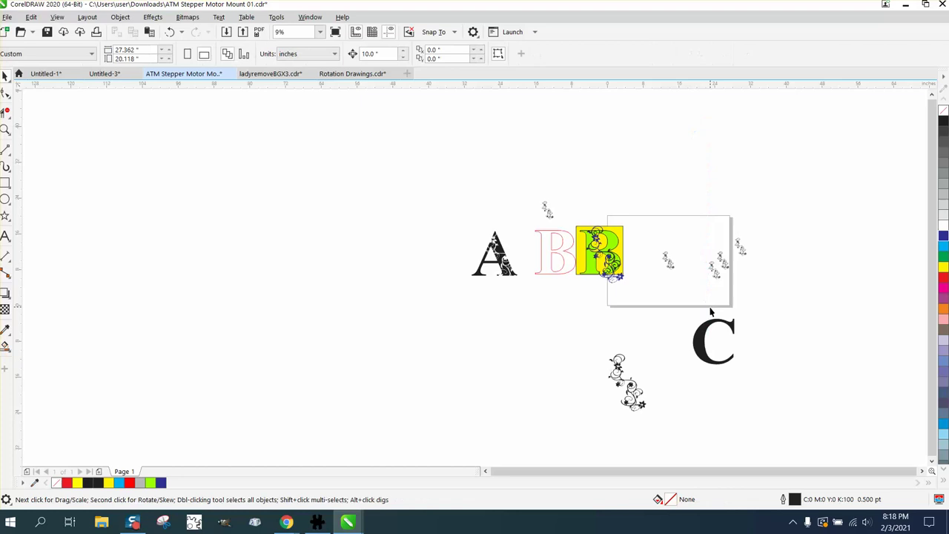
left_click_drag(716, 326, 690, 159)
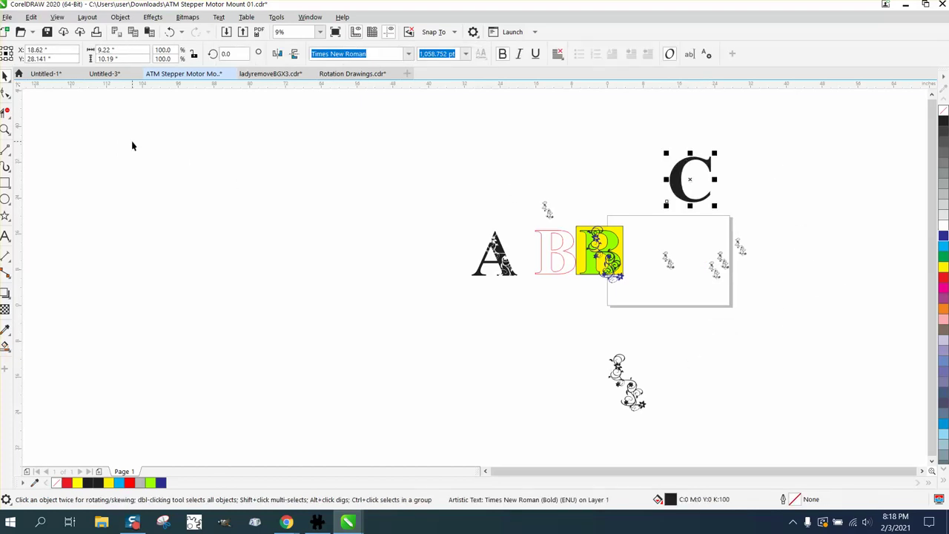
left_click(5, 129)
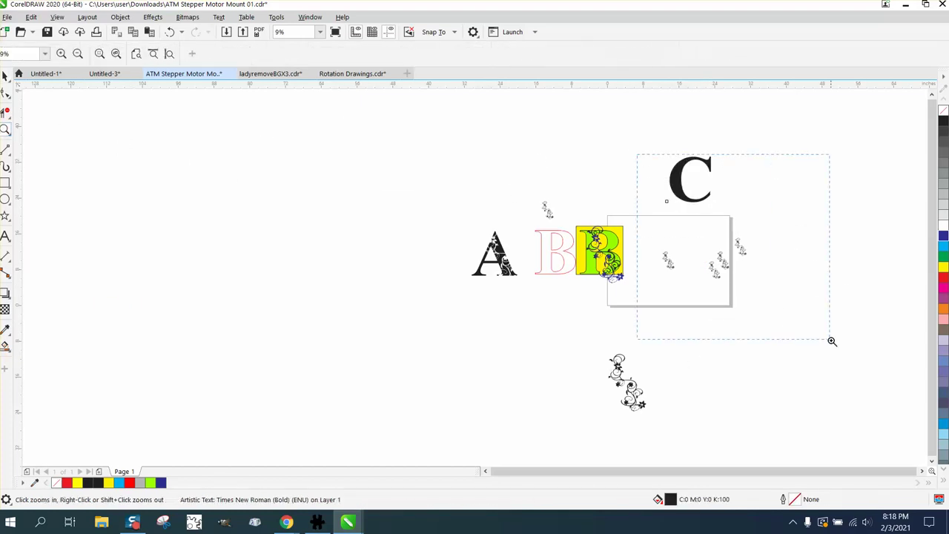
left_click_drag(832, 341, 832, 340)
Step: Enlarge the vine clipping to about 249%, place it beside the C, combine it, and duplicate it
left_click(6, 75)
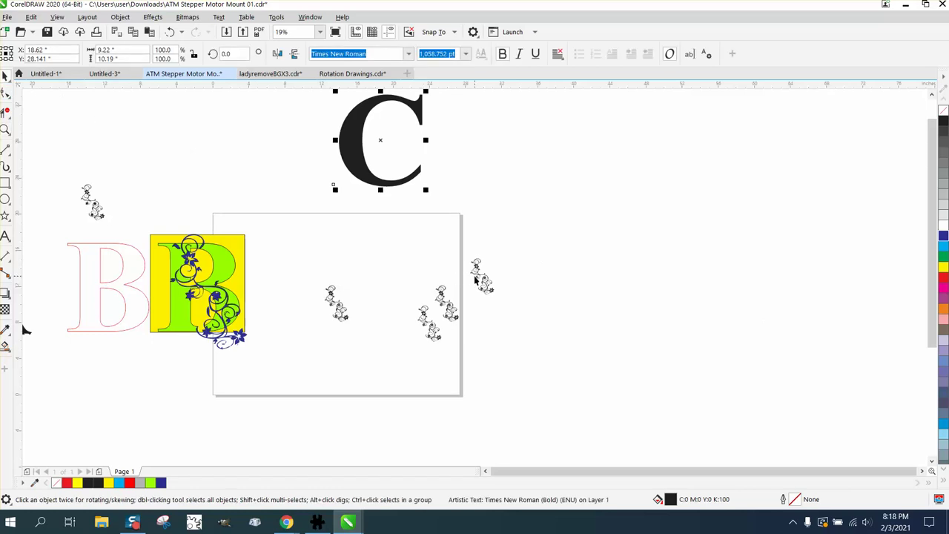
left_click(475, 280)
left_click_drag(462, 233, 600, 369)
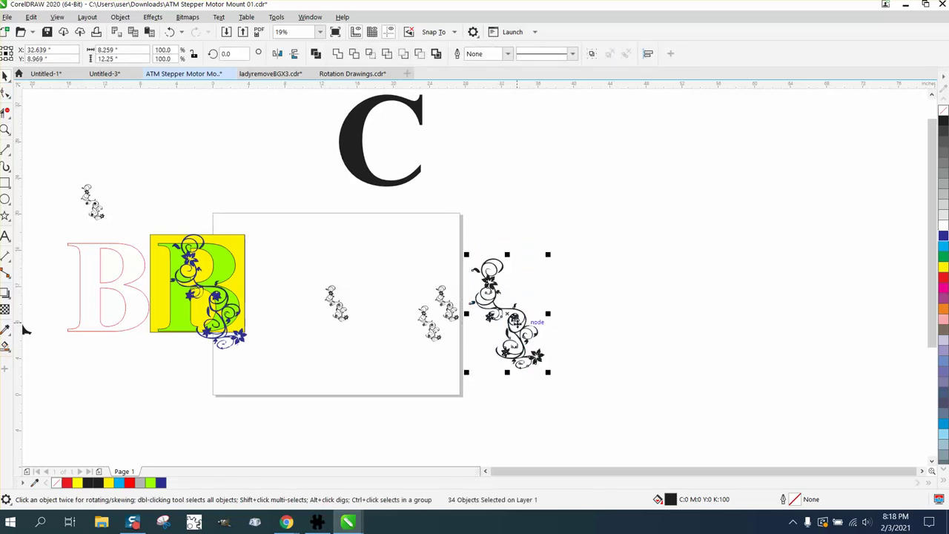
left_click_drag(507, 312, 503, 195)
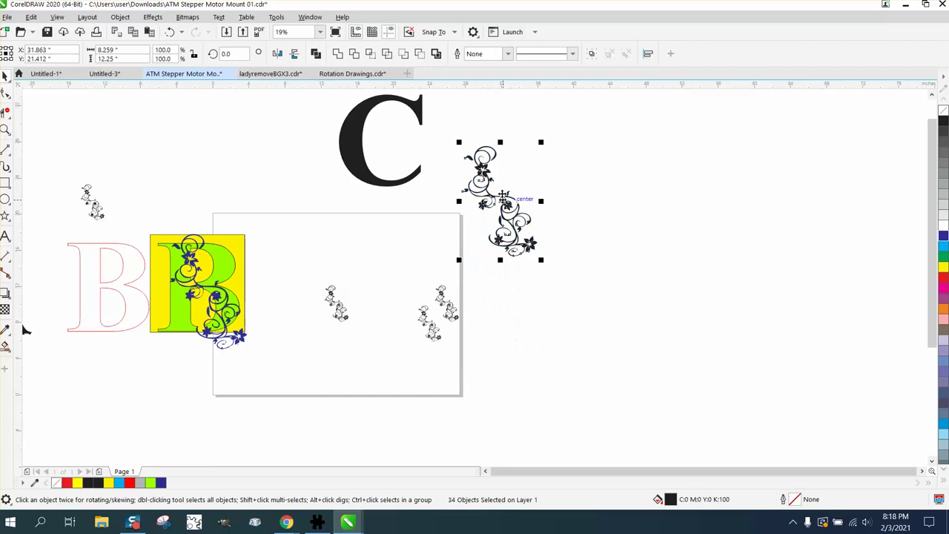
left_click(436, 53)
key("ctrl+d")
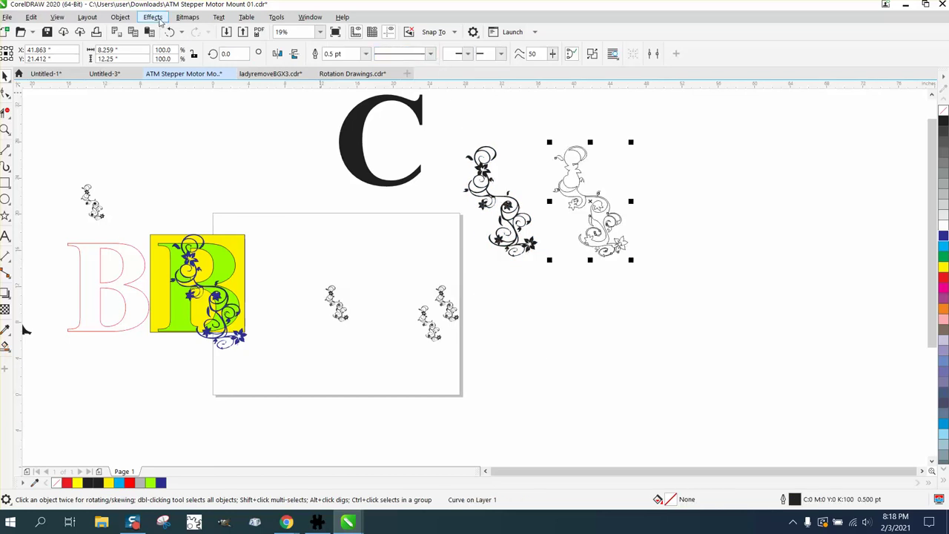
Step: Apply an Outside contour of 1 step with a 0.201 in offset to the copied vine
left_click(120, 16)
mouse_move(163, 276)
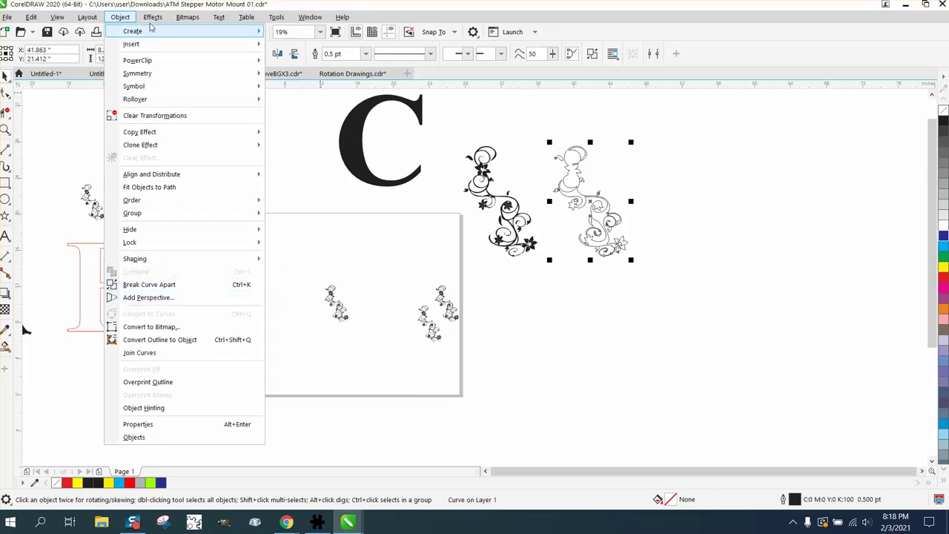
mouse_move(153, 16)
left_click(162, 286)
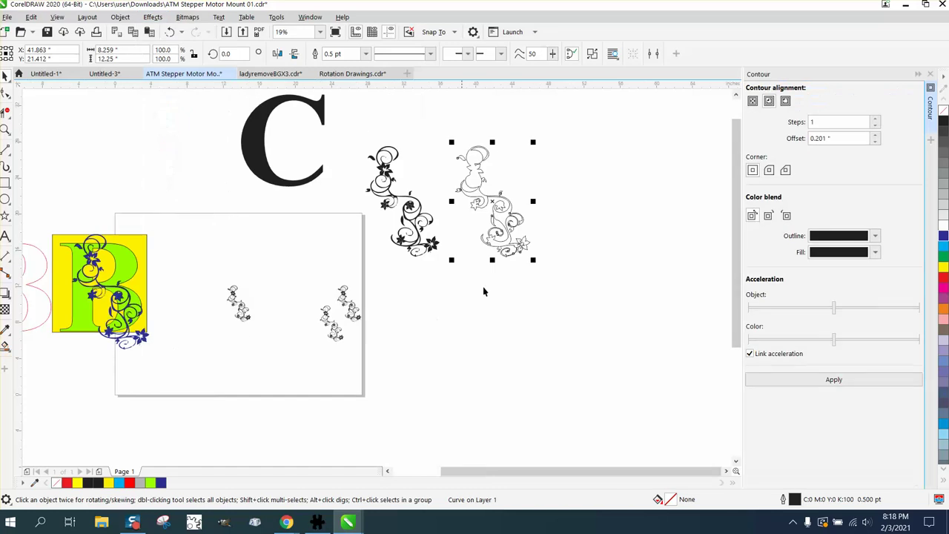
left_click(787, 102)
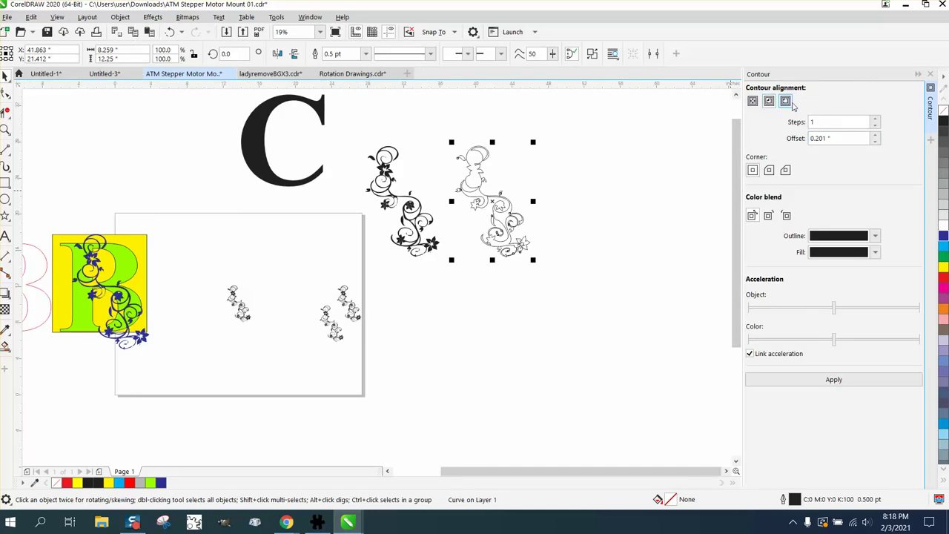
left_click(851, 138)
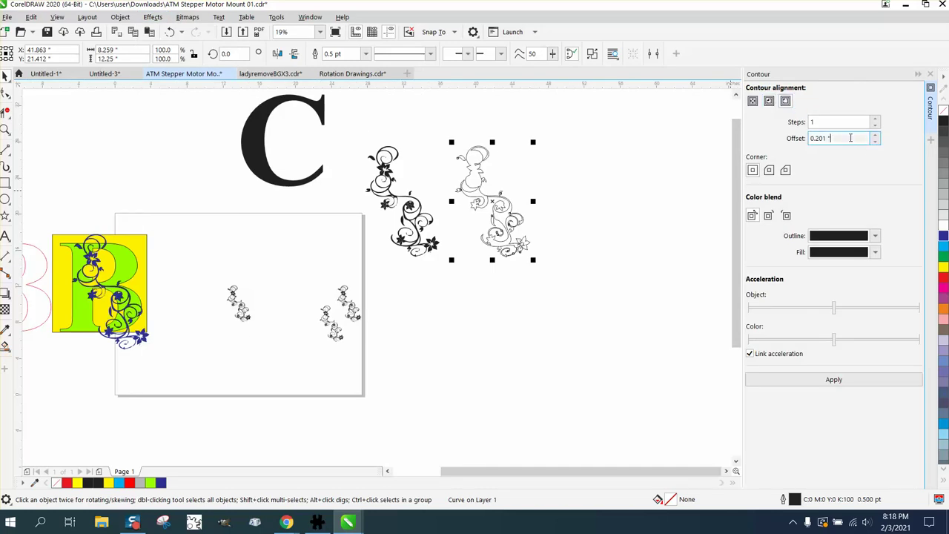
left_click(836, 381)
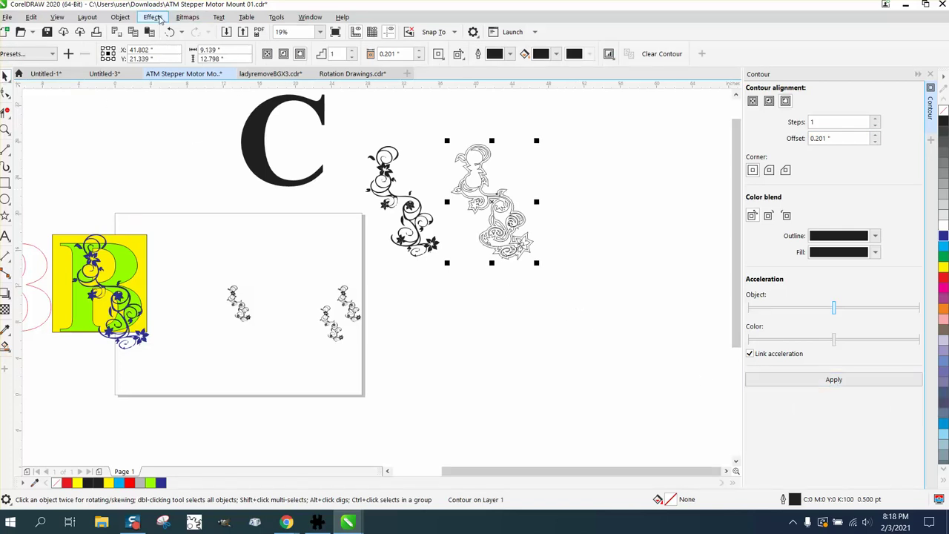
Step: Break the contour apart, shift the outline to the right, and delete the leftover vine copy
left_click(122, 17)
left_click(187, 295)
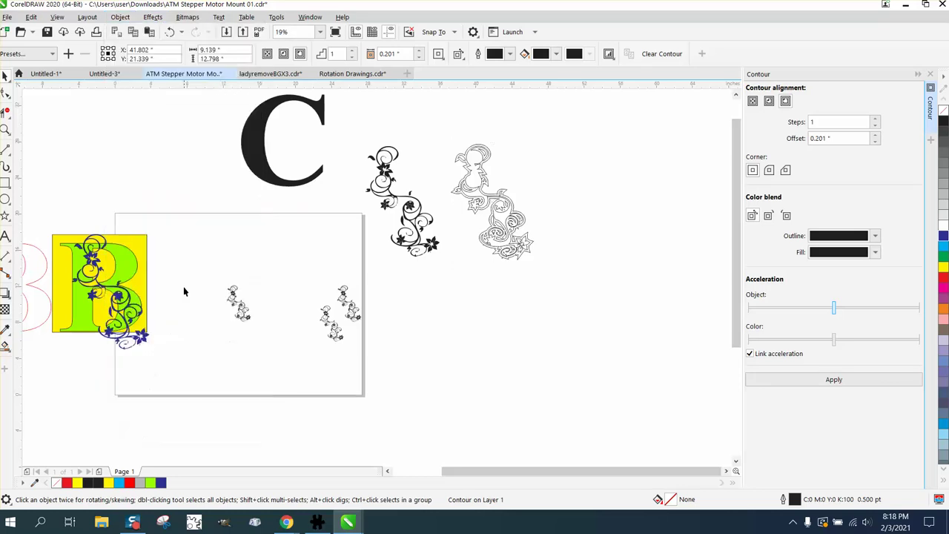
left_click(503, 143)
left_click(490, 150)
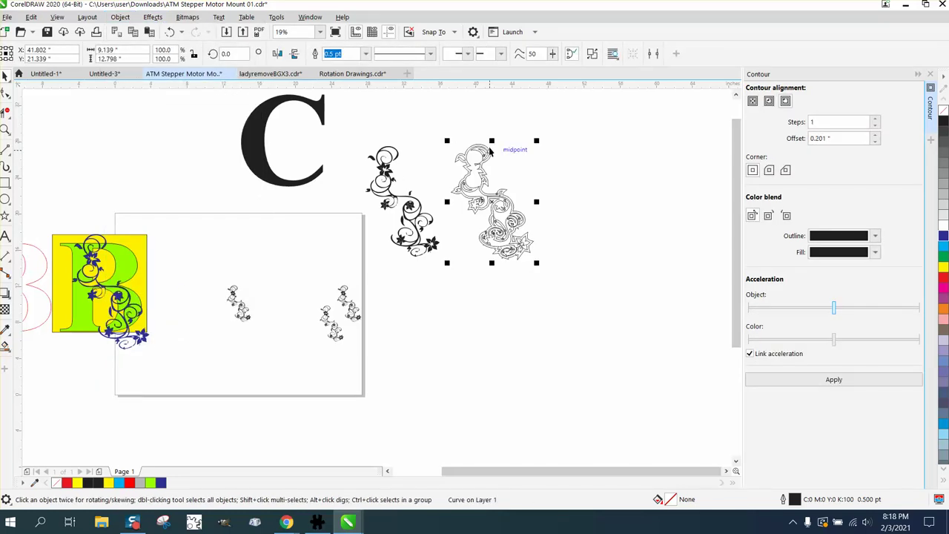
key("Right")
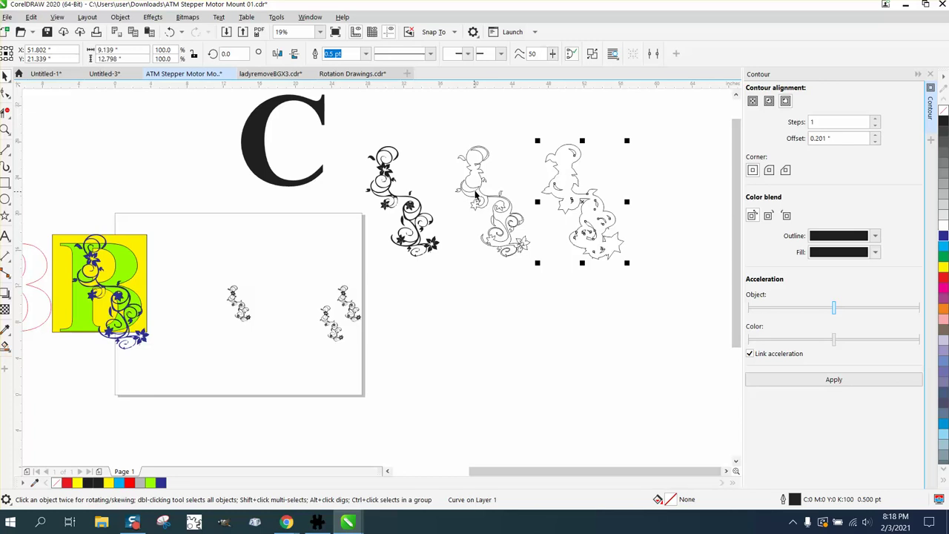
left_click(479, 180)
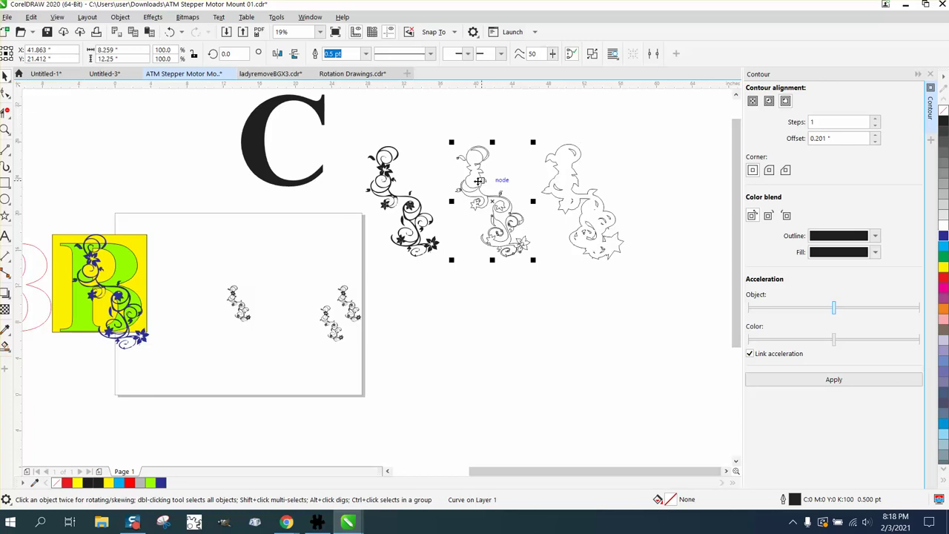
key("Delete")
Step: Drag the original black vine over the contour outline and zoom in on them
left_click(414, 202)
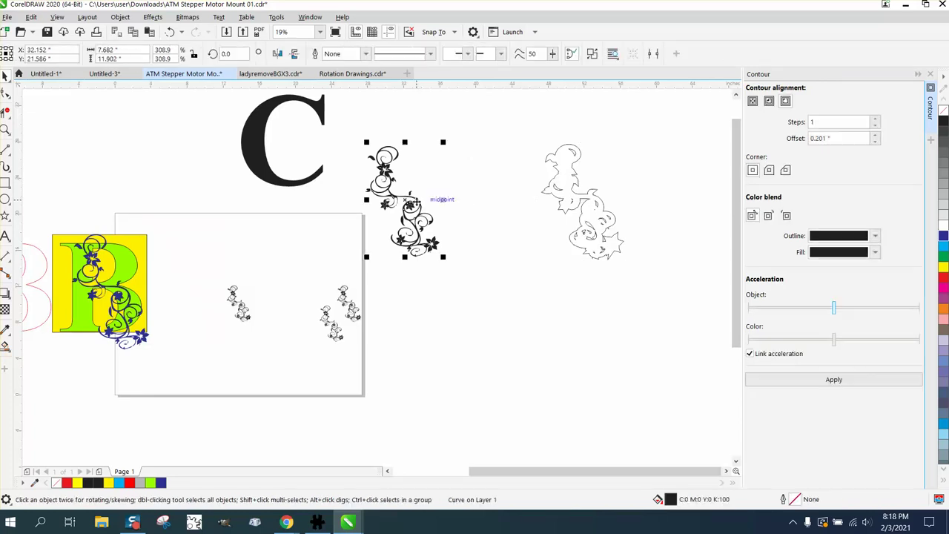
left_click_drag(414, 202, 597, 202)
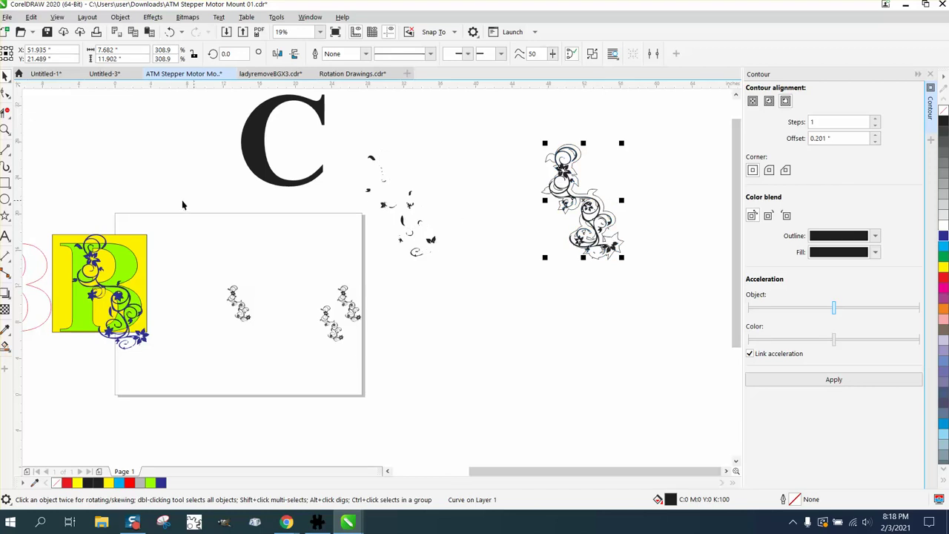
left_click(5, 131)
left_click_drag(550, 129, 678, 296)
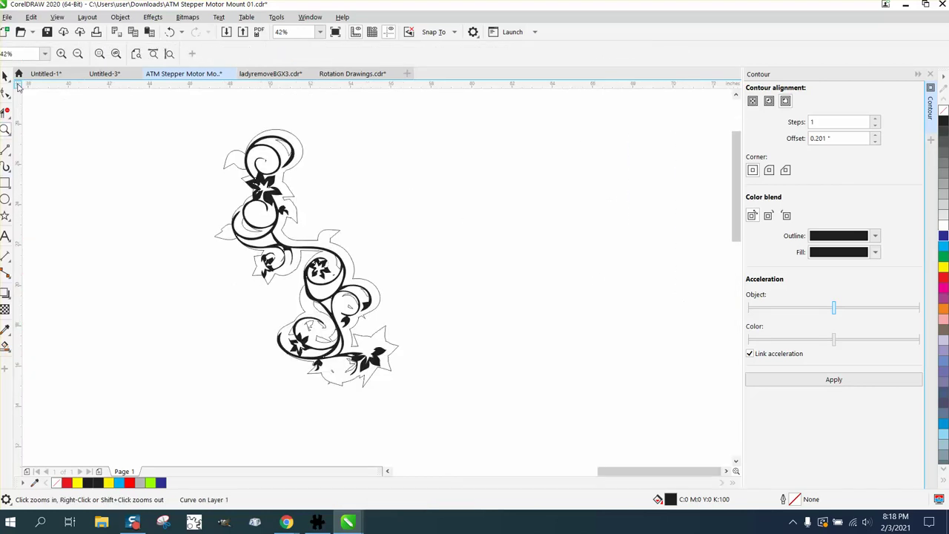
Step: Set the nudge distance to 0.01 in and nudge the black vine to center it in its outline
left_click(5, 75)
left_click(60, 127)
mouse_move(291, 148)
left_mouse_down()
mouse_move(311, 141)
mouse_move(298, 141)
left_mouse_up()
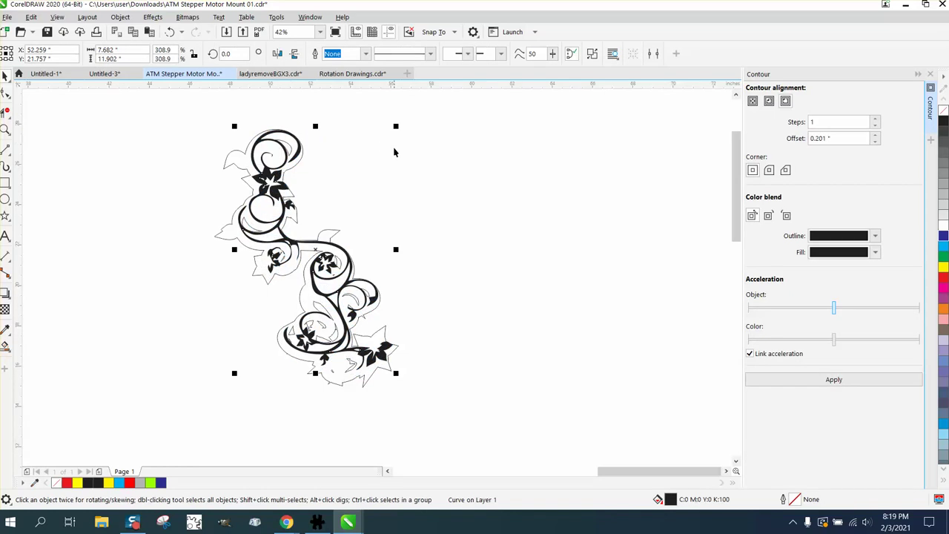
left_click(378, 159)
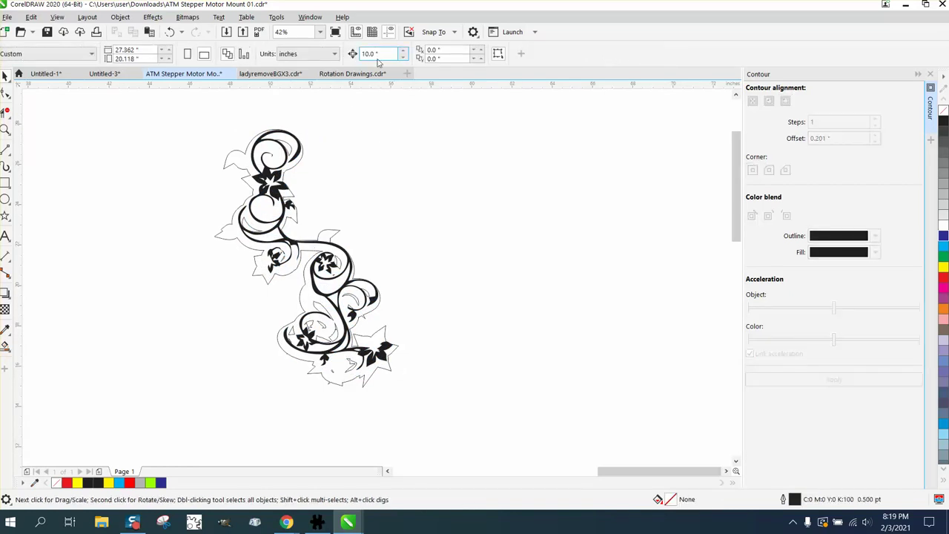
type(".01")
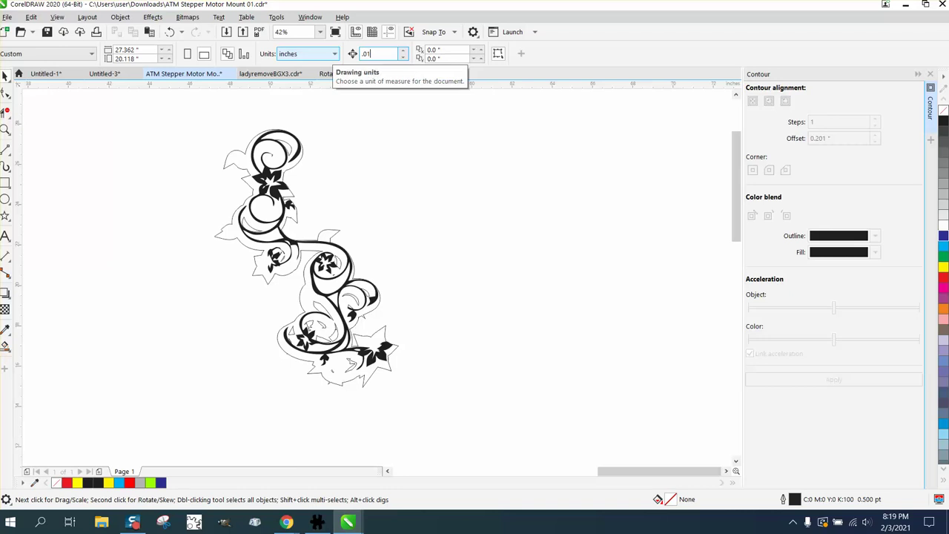
left_click(300, 144)
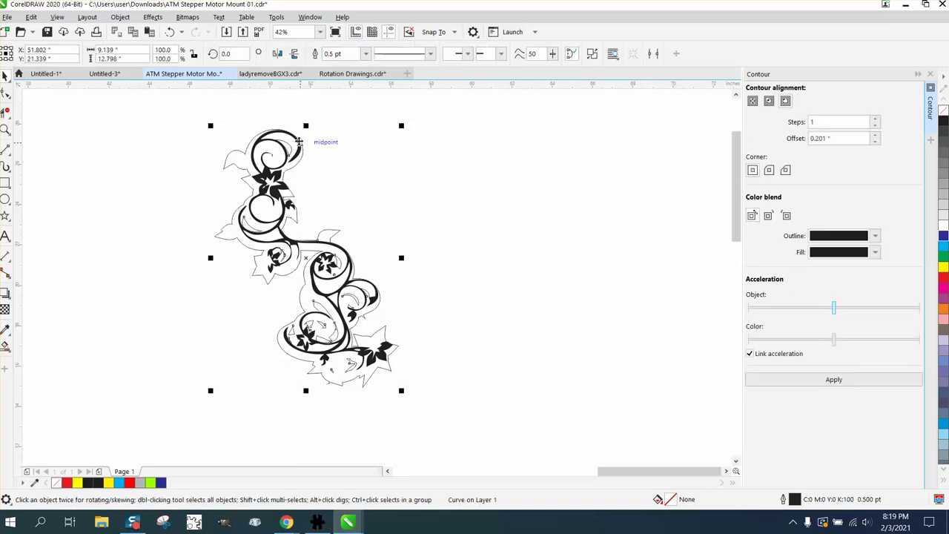
key("Down")
key("Down")
key("Down")
key("Down")
key("Down")
key("Down")
key("Down")
key("Down")
key("Down")
key("Down")
key("Down")
key("Down")
key("Down")
key("Down")
key("Down")
key("Down")
key("Down")
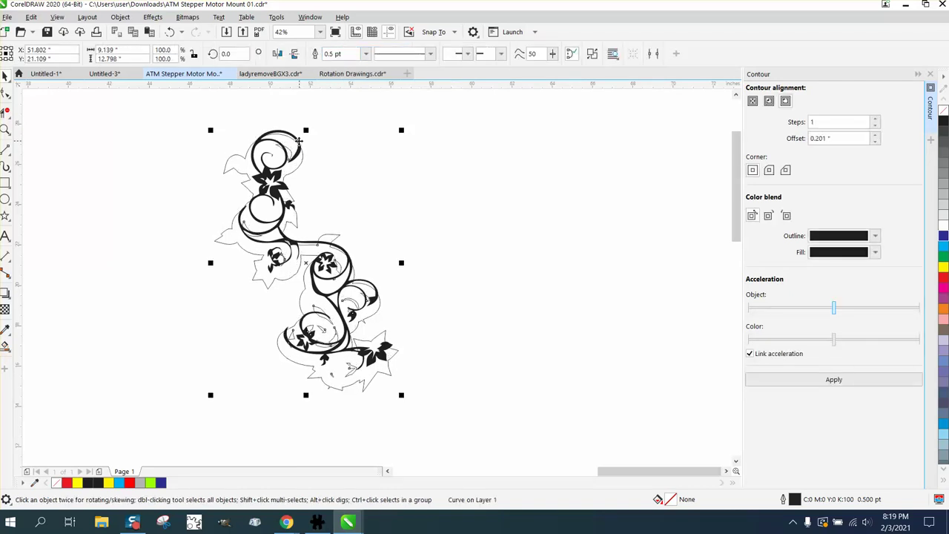
key("Up")
key("Up")
key("Up")
key("Up")
key("Up")
key("Up")
key("Up")
key("Up")
key("Up")
key("Up")
key("Up")
key("Up")
key("Up")
key("Up")
key("Up")
key("Up")
key("Up")
key("Up")
key("Up")
key("Up")
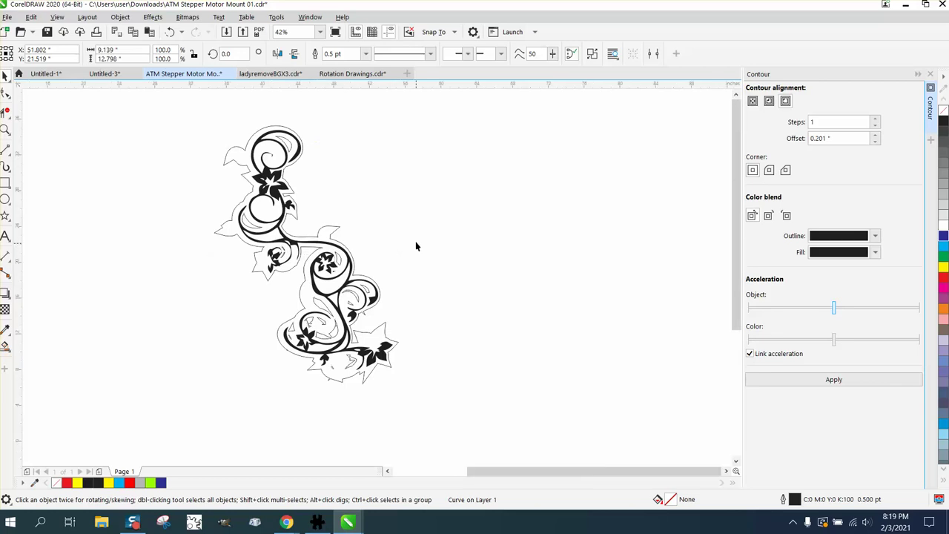
Step: Move the letter C beside the vine, zoom in, and remove the C's black fill
scroll(415, 244, "down", 5)
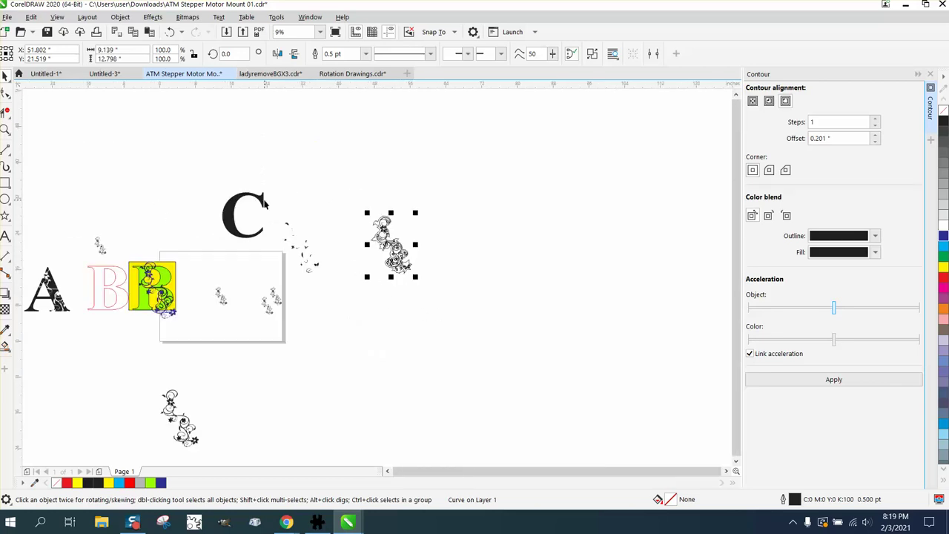
left_click_drag(265, 202, 459, 227)
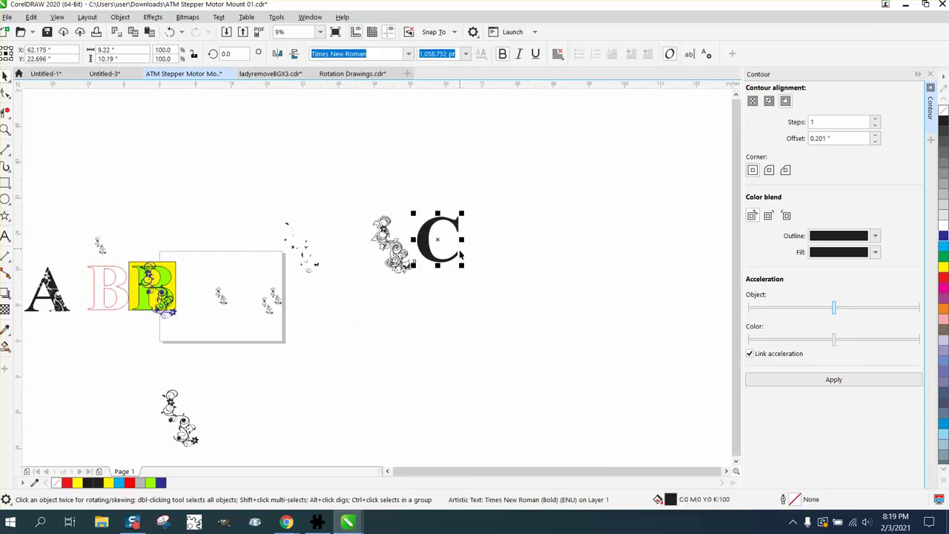
left_click(5, 129)
left_click_drag(345, 182, 581, 324)
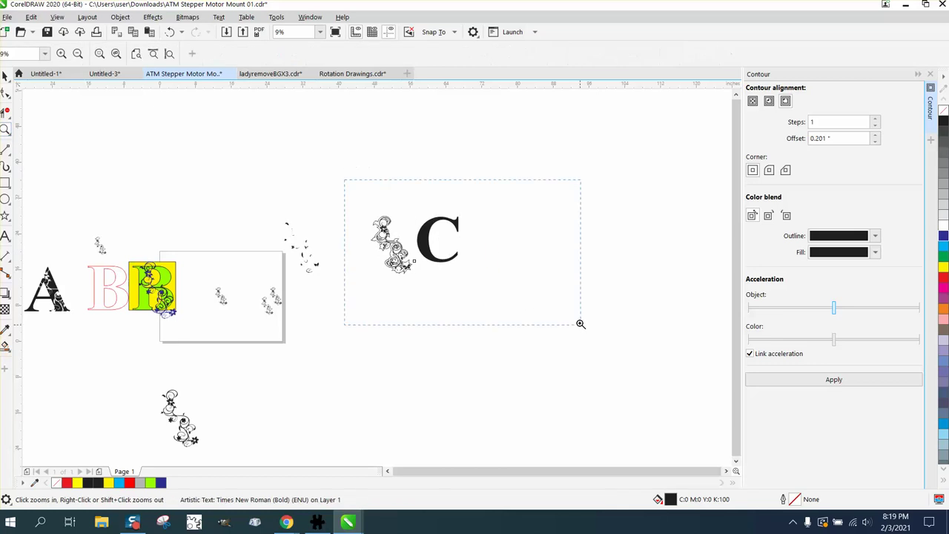
left_click(5, 75)
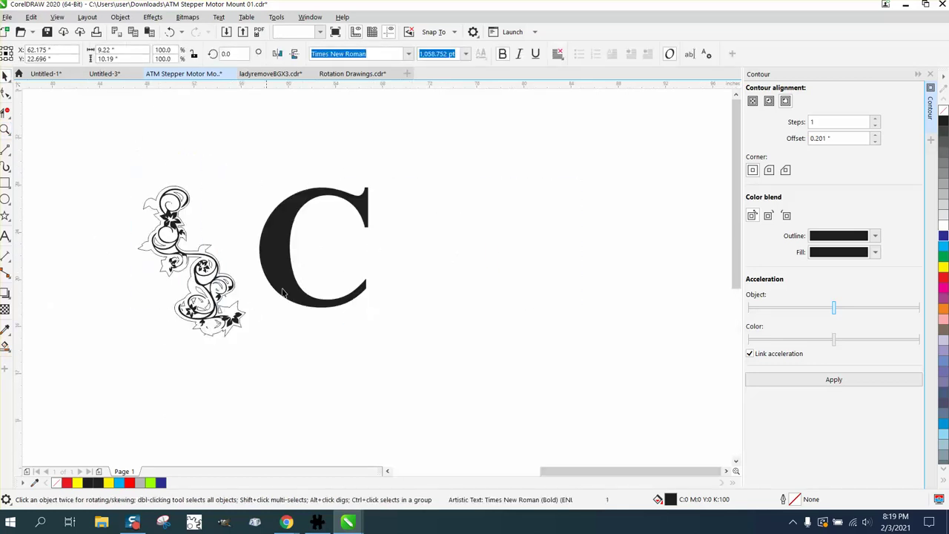
scroll(275, 272, "up", 2)
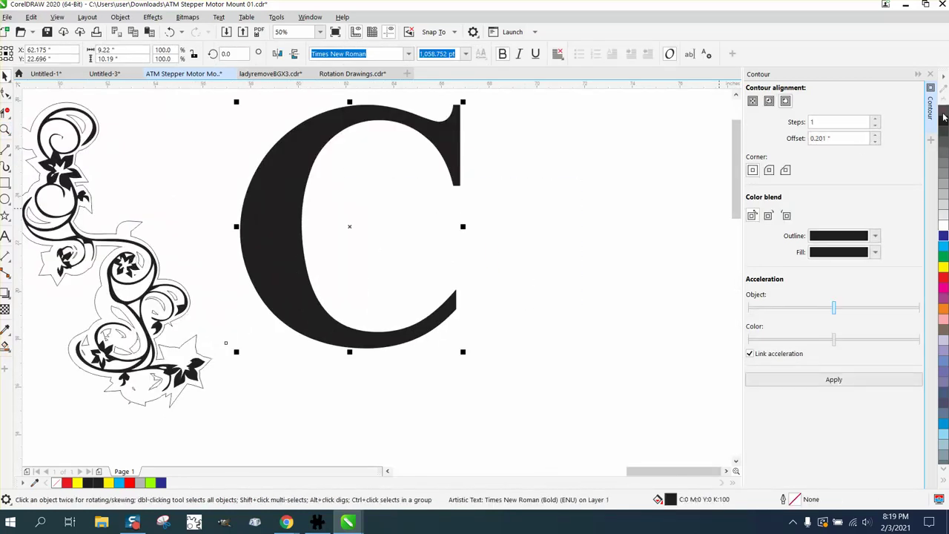
left_click(943, 111)
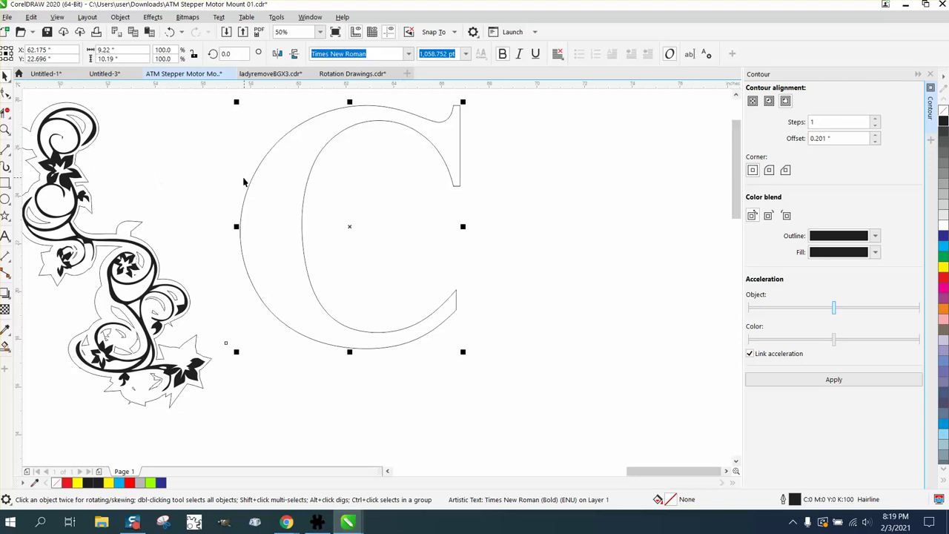
Step: Select both parts of the vine flourish and move it onto the C, then undo that move
scroll(243, 181, "down", 1)
left_click(111, 134)
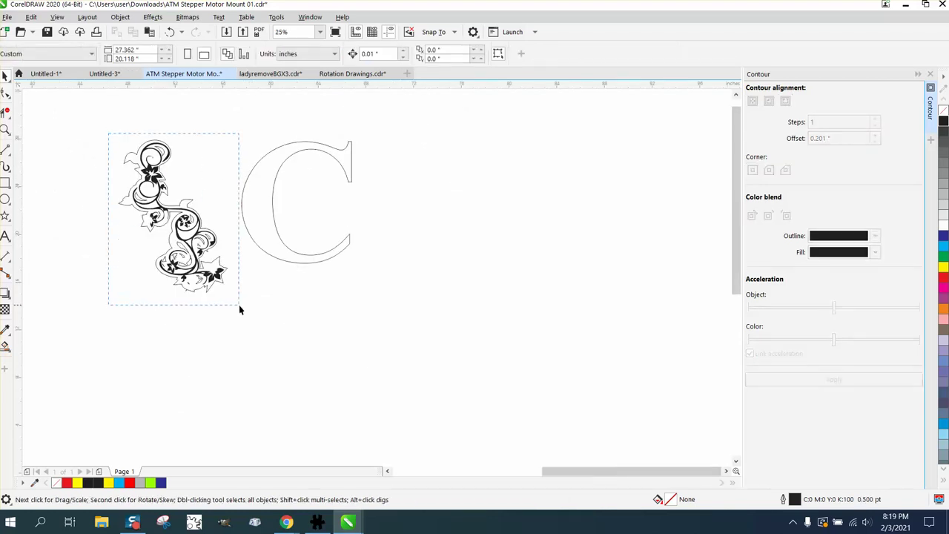
left_click_drag(239, 306, 240, 305)
left_click_drag(177, 217, 308, 203)
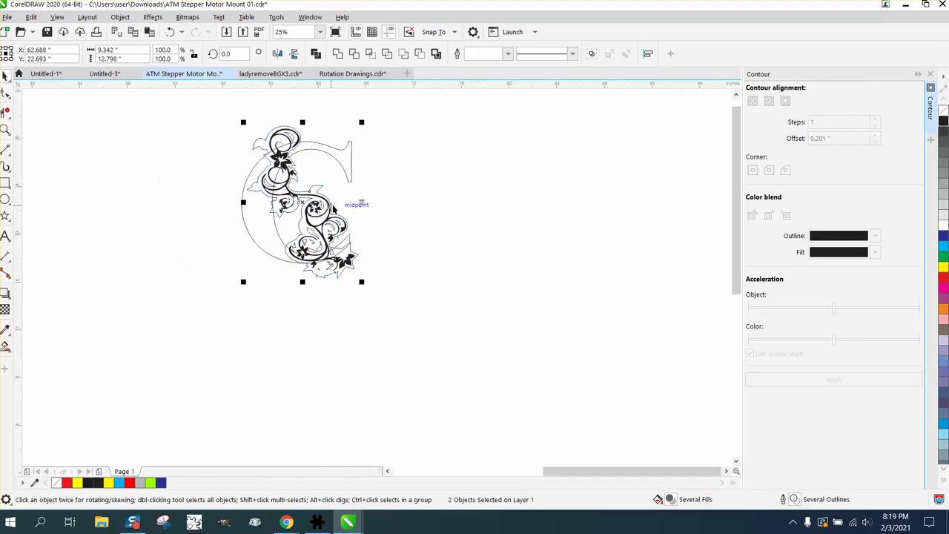
left_click(415, 178)
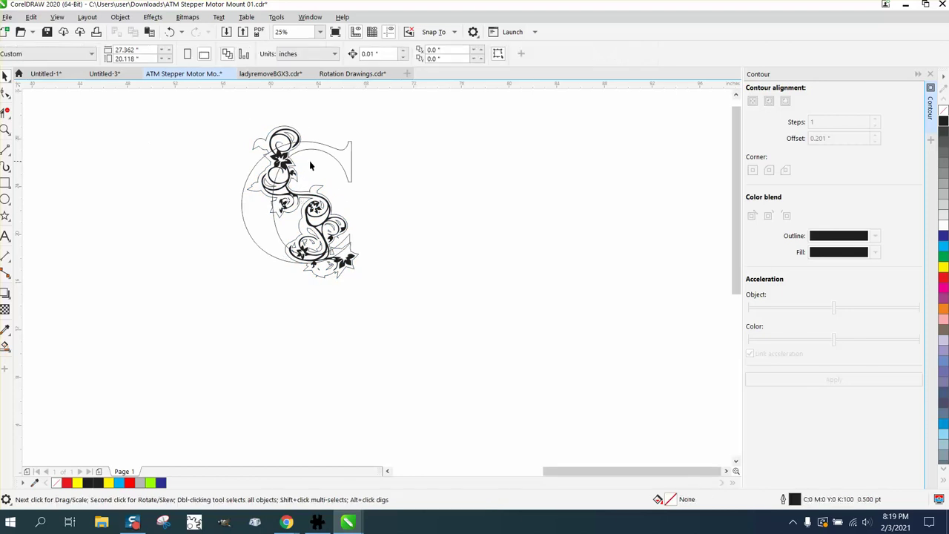
left_click(169, 32)
Step: Set the nudge distance to 5 in and nudge the flourish right, off the letter C
left_click(384, 112)
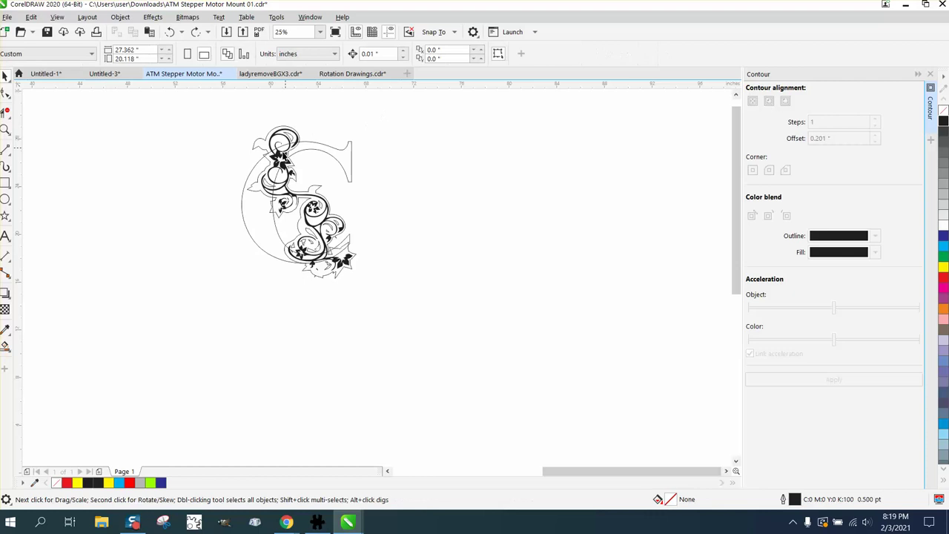
left_click(284, 159)
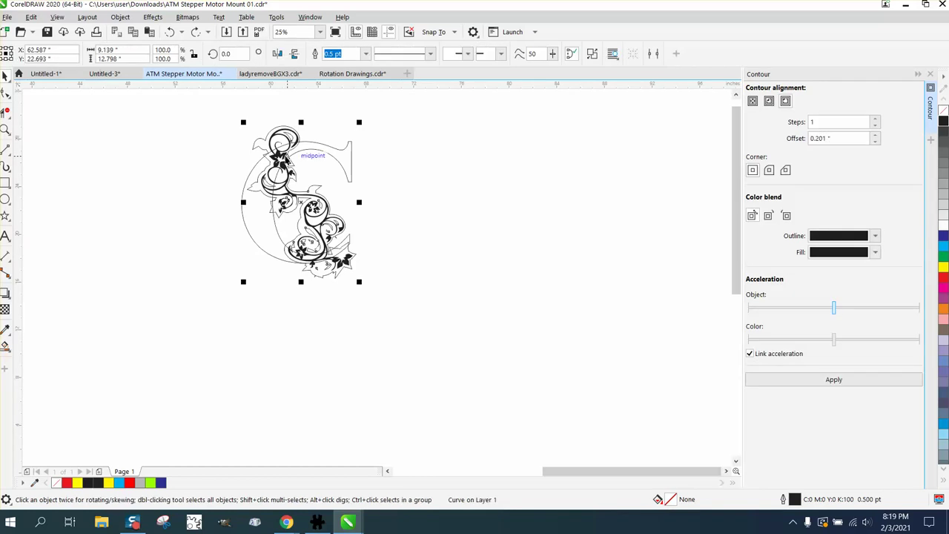
left_click(410, 162)
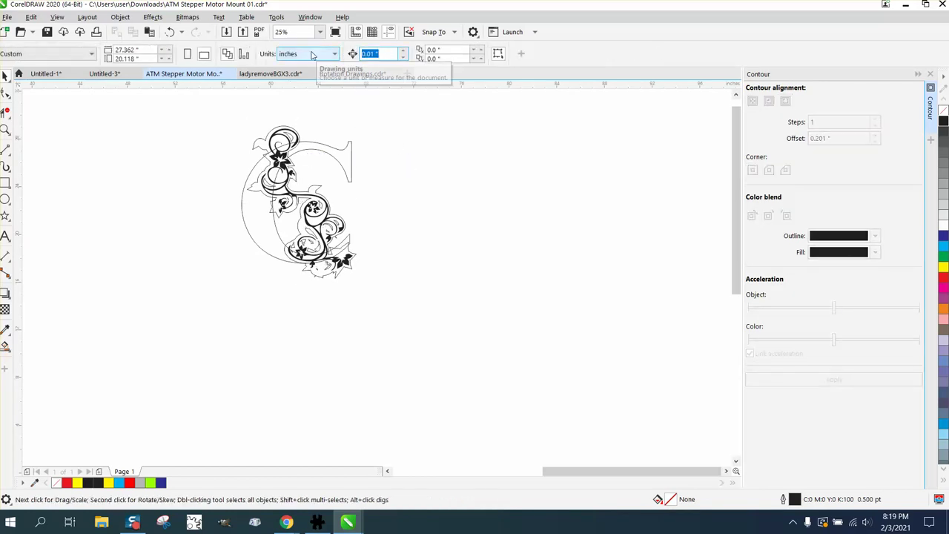
type("5")
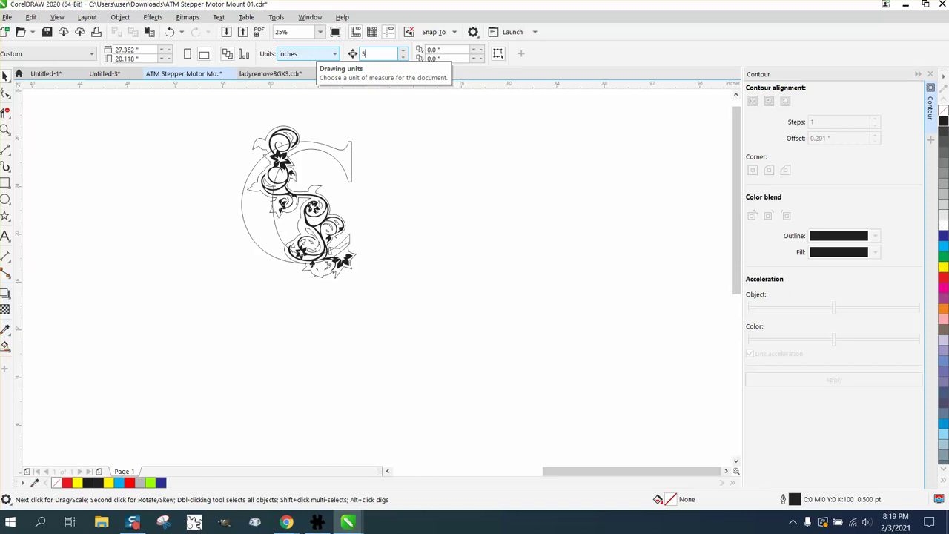
left_click(298, 137)
key("Right")
key("Right")
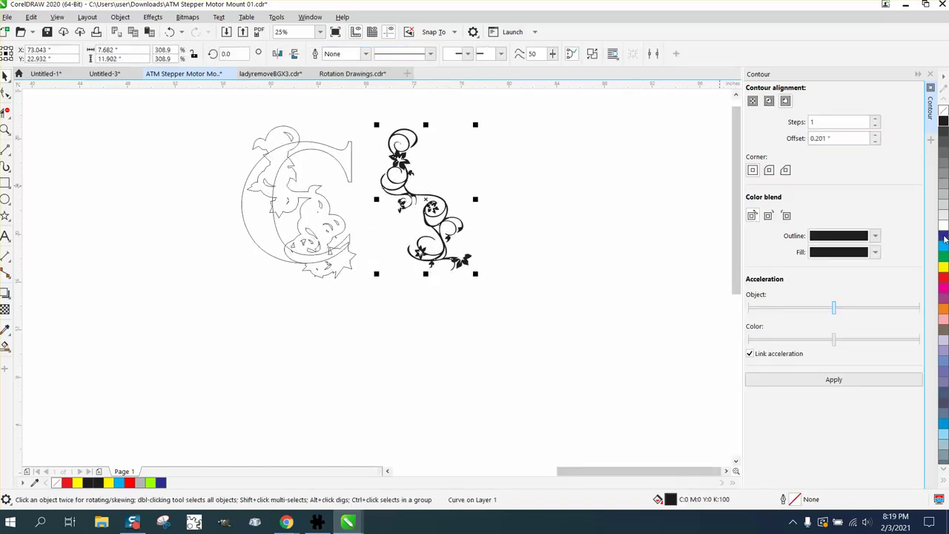
Step: Make the vine cyan blue and Smart Fill the C's crescent, top serif and bottom regions lime green
left_click(944, 253)
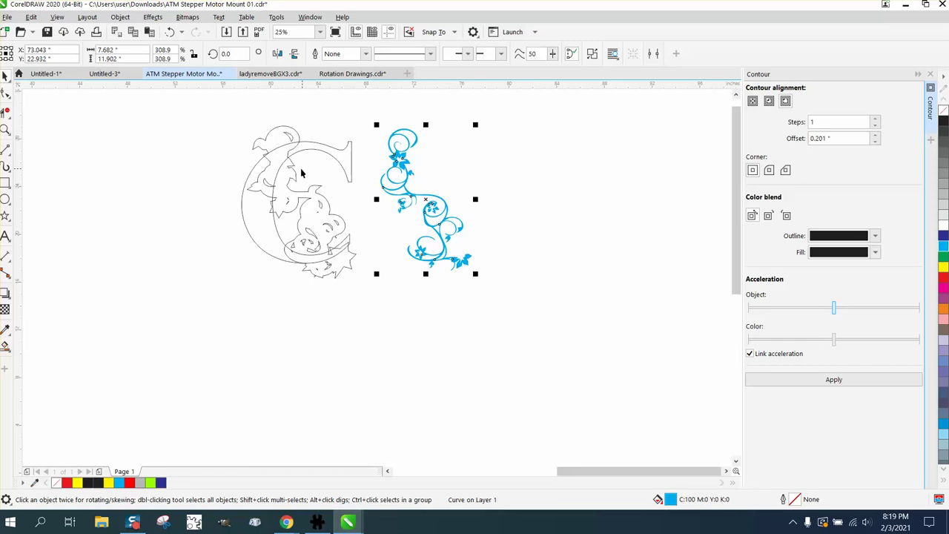
left_click(4, 343)
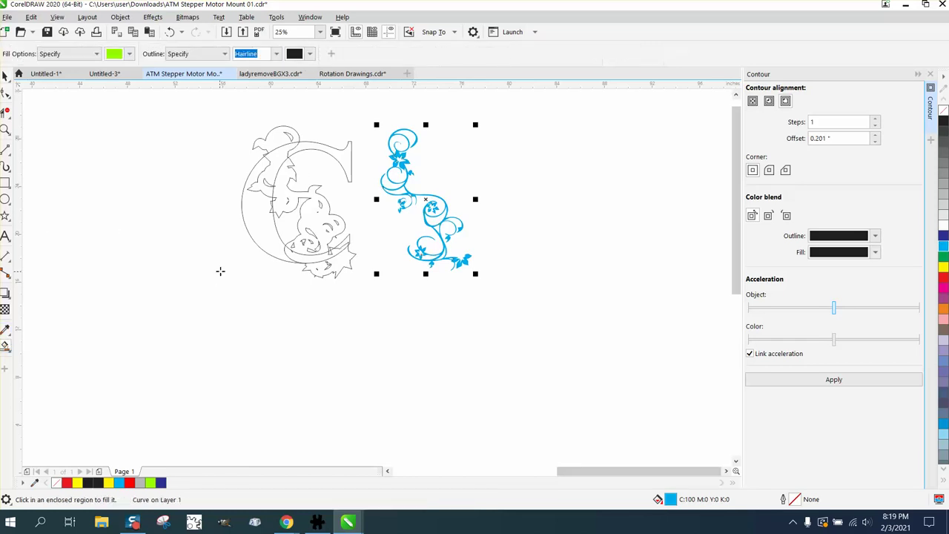
left_click(261, 234)
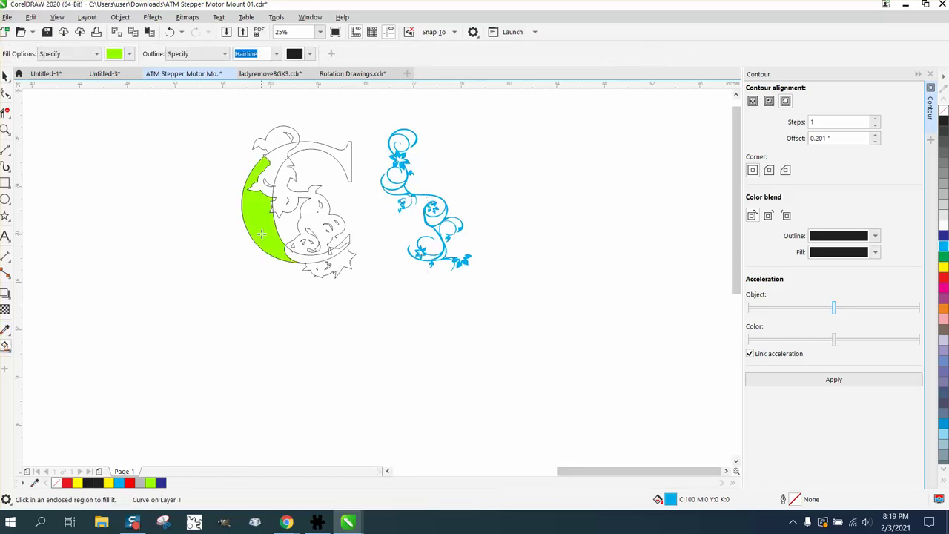
left_click(338, 153)
left_click(314, 258)
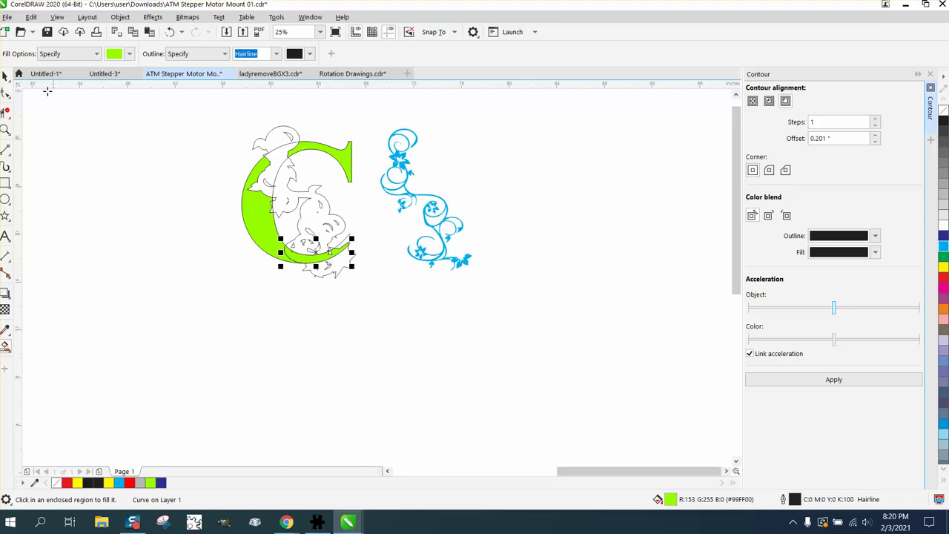
left_click(5, 75)
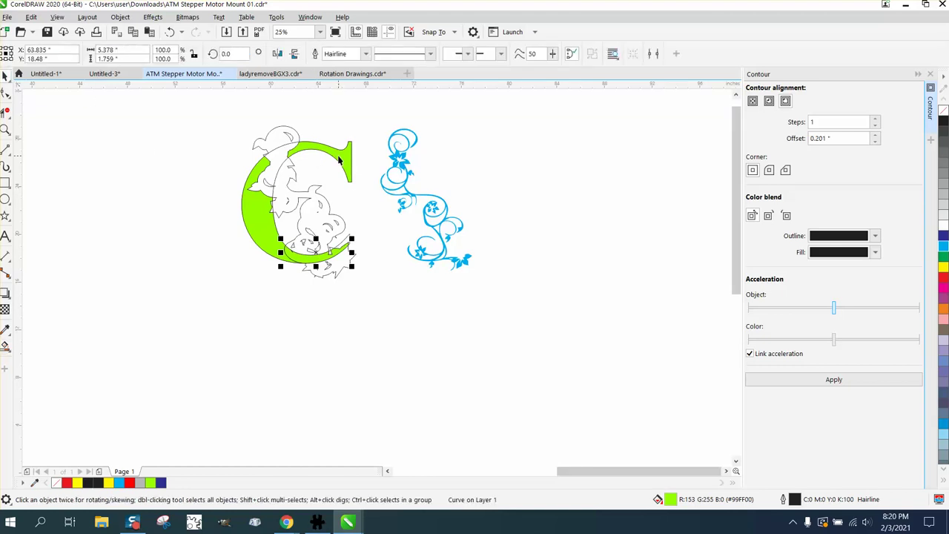
Step: Move the green top serif and crescent right beside the vine, and step the outlined C right
left_click(340, 153)
left_click_drag(342, 153, 402, 153)
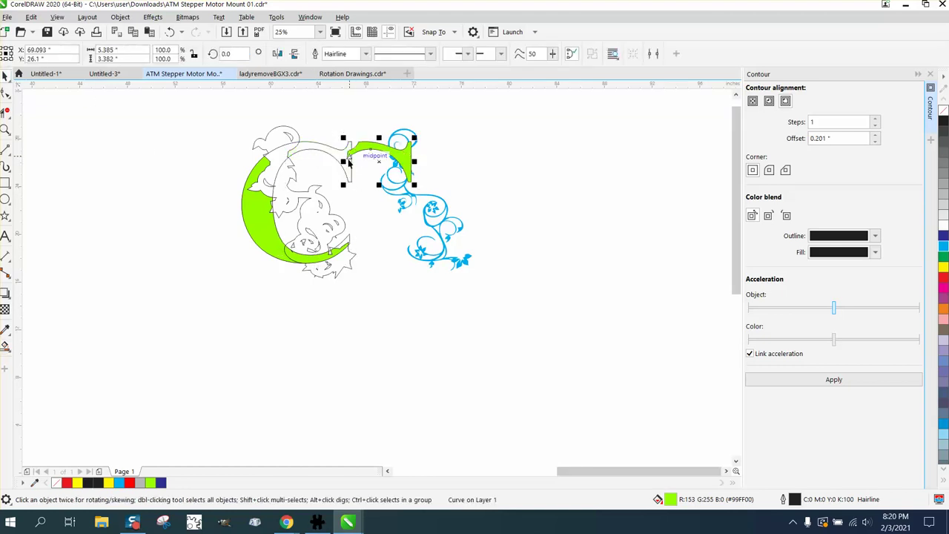
left_click(260, 206)
left_click_drag(261, 205, 319, 205)
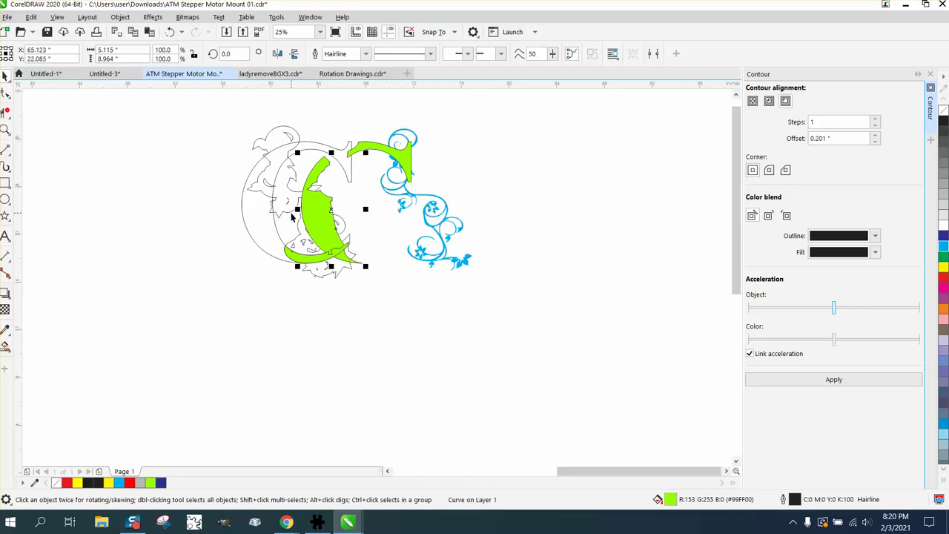
left_click(274, 235)
key("Right")
key("Right")
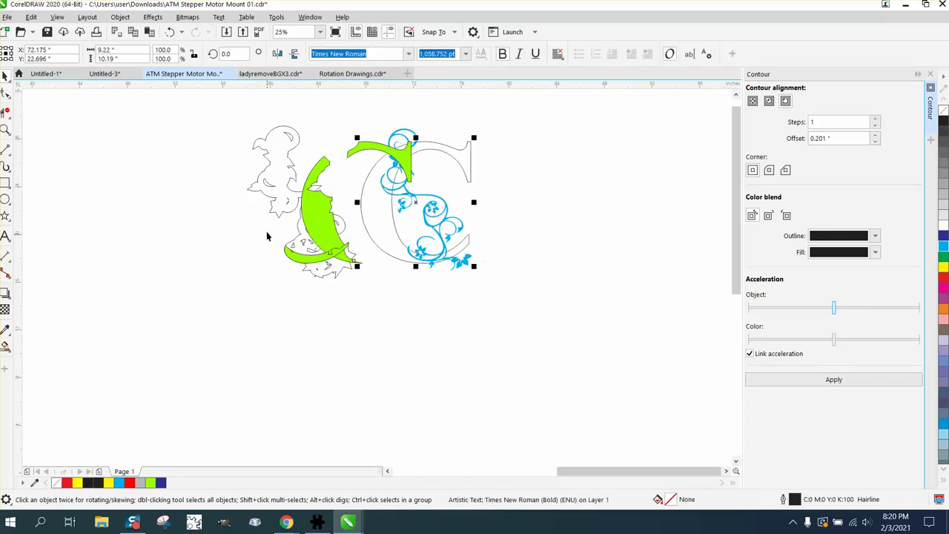
Step: Nudge the green crescent and top arm into place under the vine, and move the outlined C further right
key("Right")
key("Right")
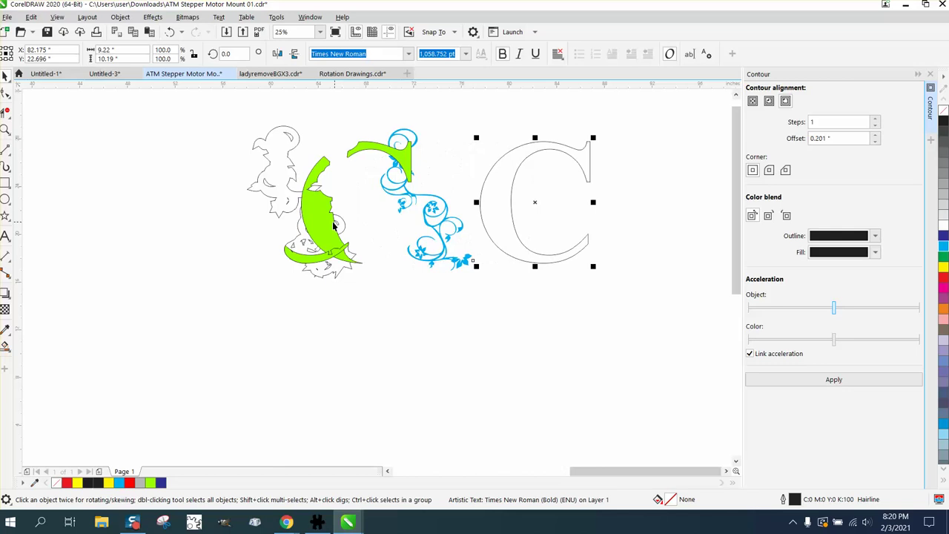
left_click(327, 226)
key("Right")
left_click(405, 167)
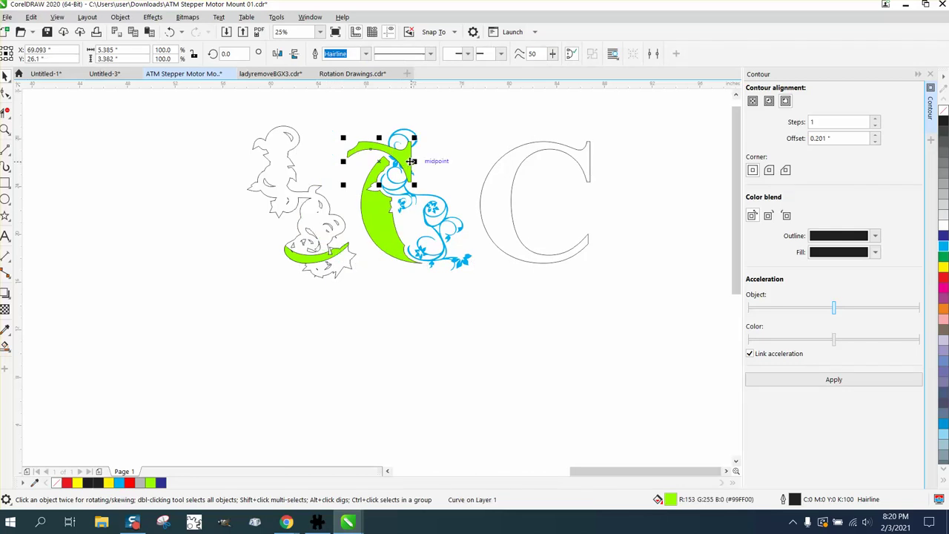
key("Right")
left_click(332, 256)
key("Right")
key("Right")
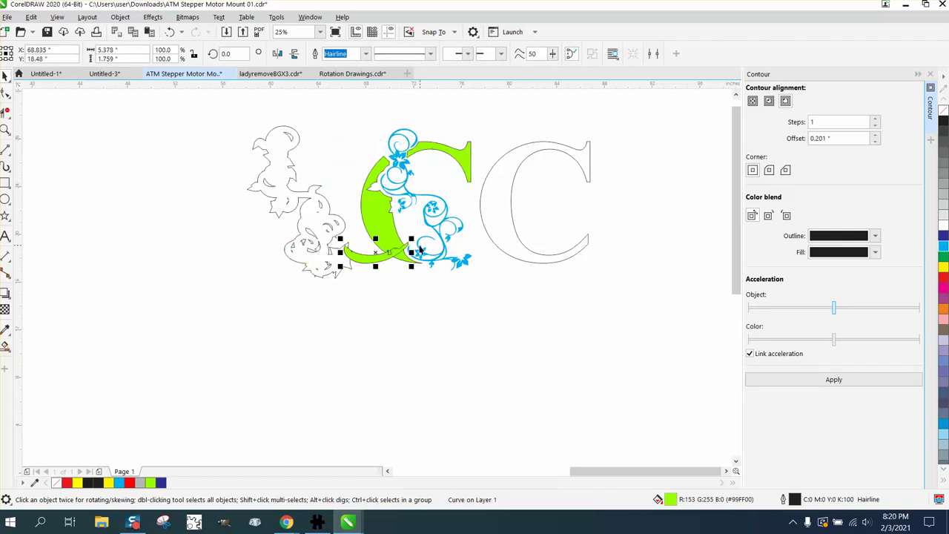
left_click_drag(515, 202, 566, 201)
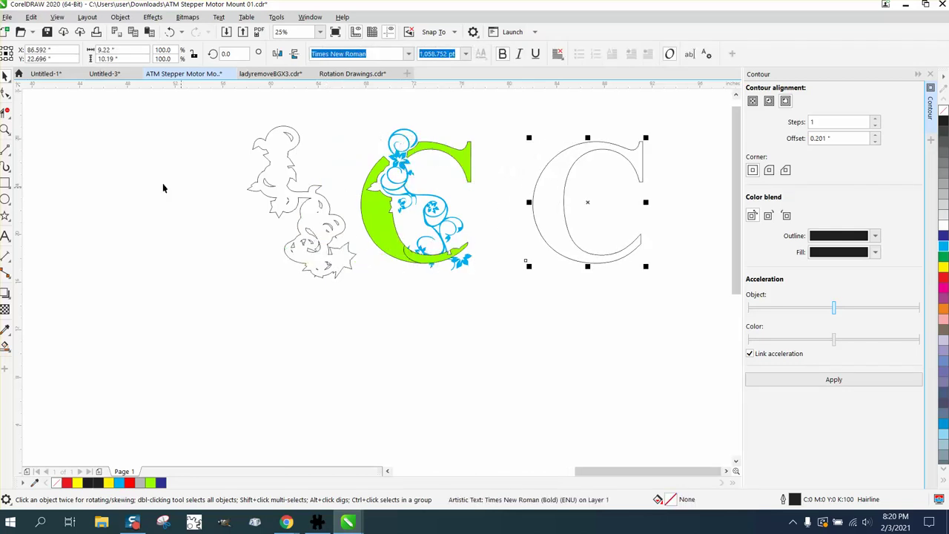
Step: Zoom in on the green C and try pulling its bottom tail piece down, then undo it
left_click(5, 130)
left_click_drag(363, 117, 516, 299)
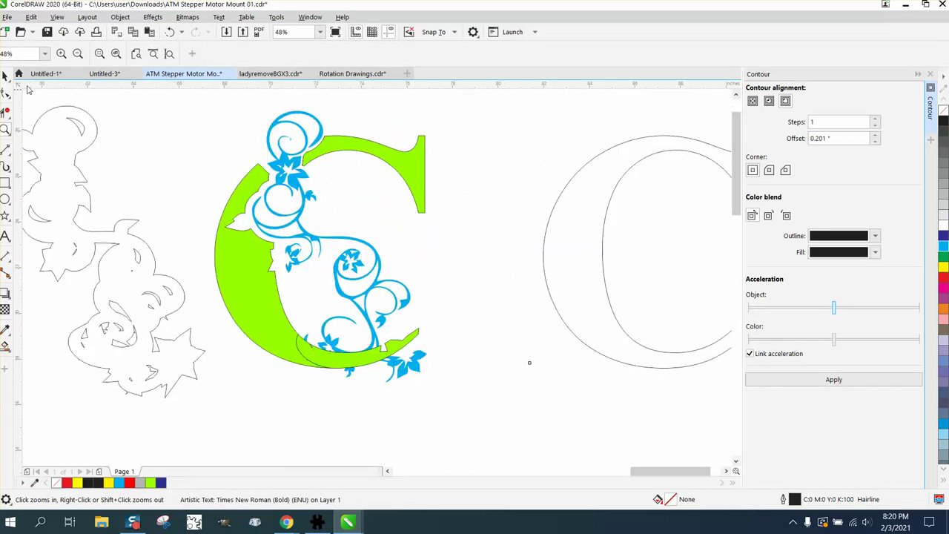
left_click(5, 75)
left_click(281, 340)
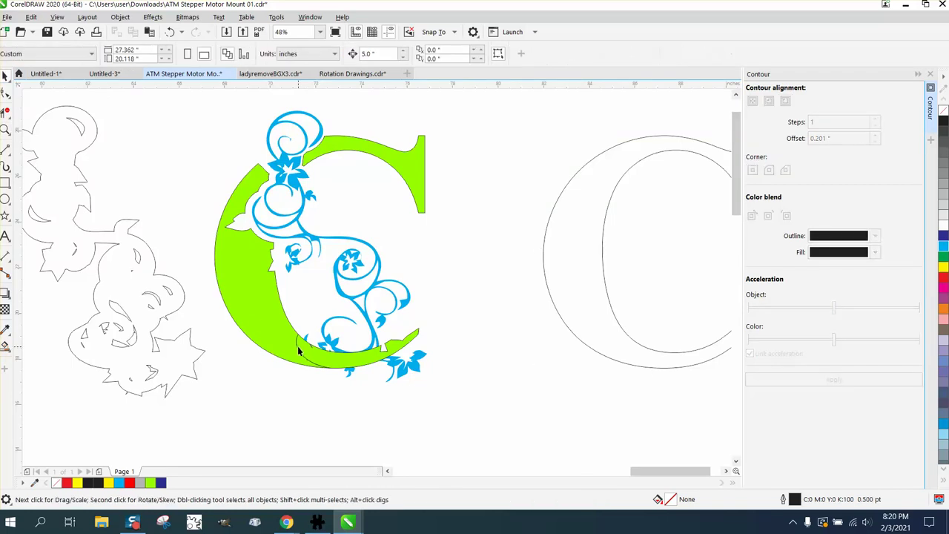
left_click_drag(299, 352, 299, 393)
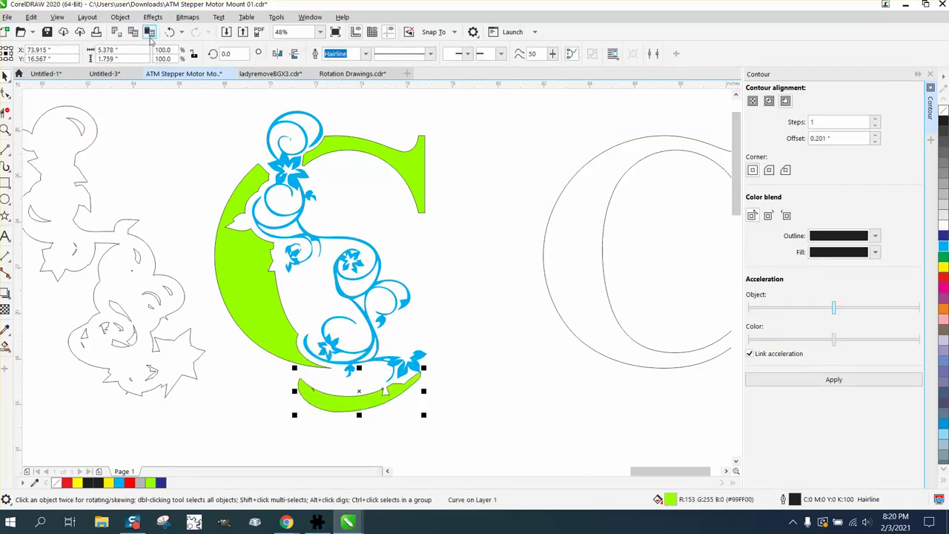
left_click(169, 31)
left_click(218, 157)
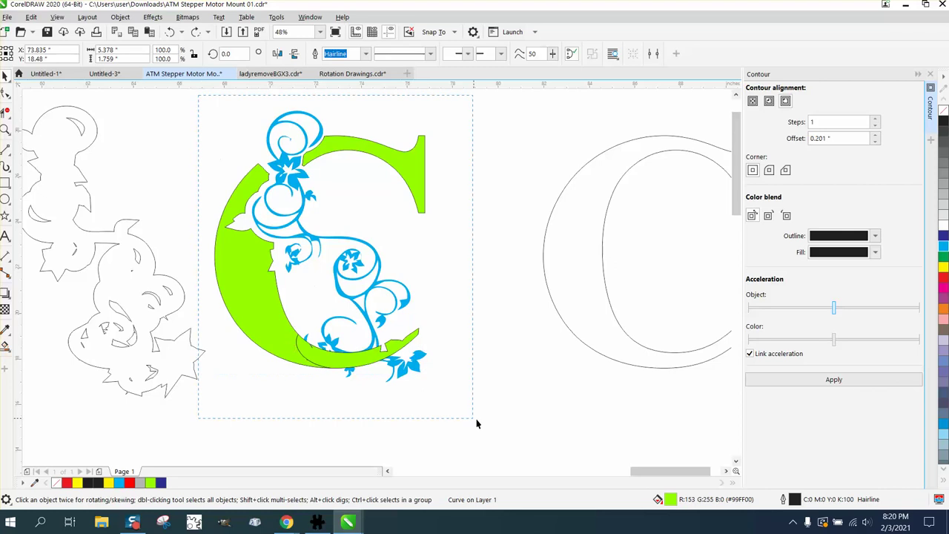
Step: Select the whole green C and vine and set their outlines to No Color
left_click_drag(477, 424, 479, 424)
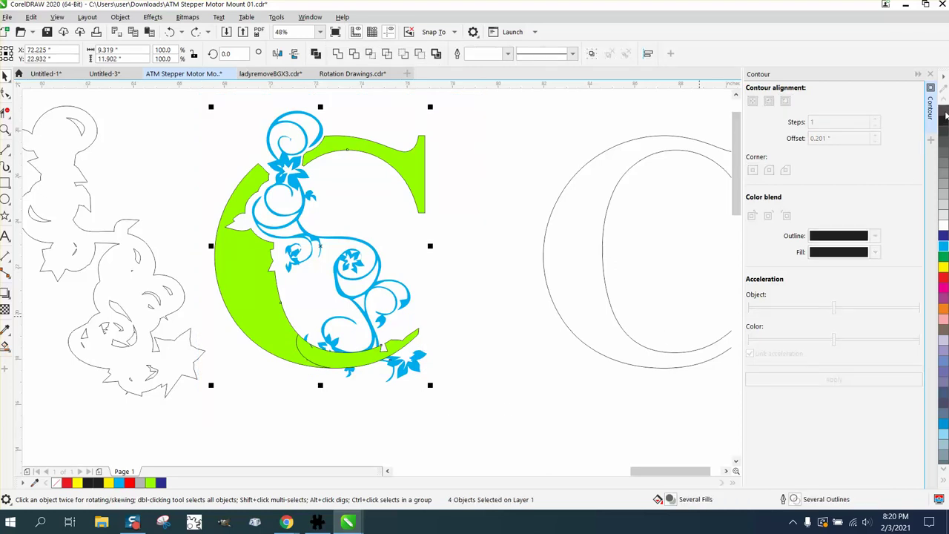
left_click(944, 112)
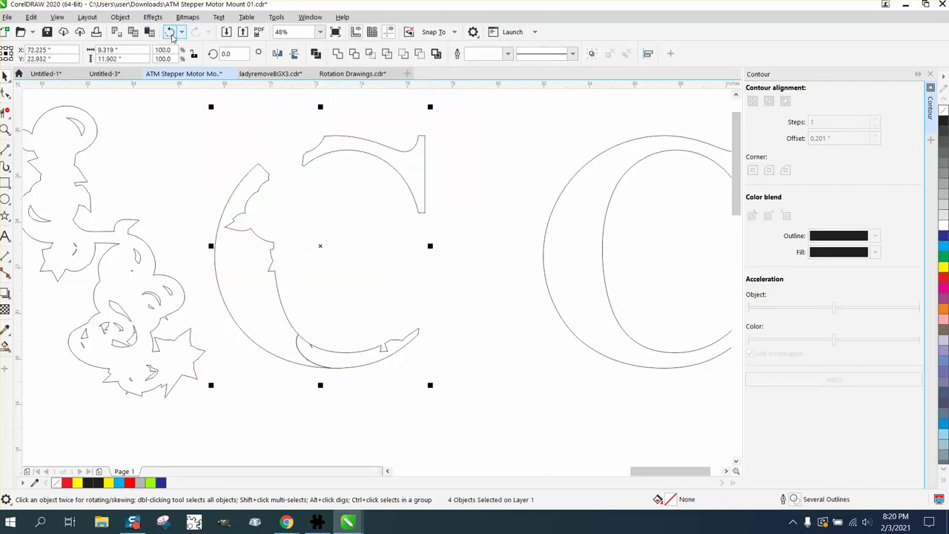
left_click(169, 31)
right_click(946, 115)
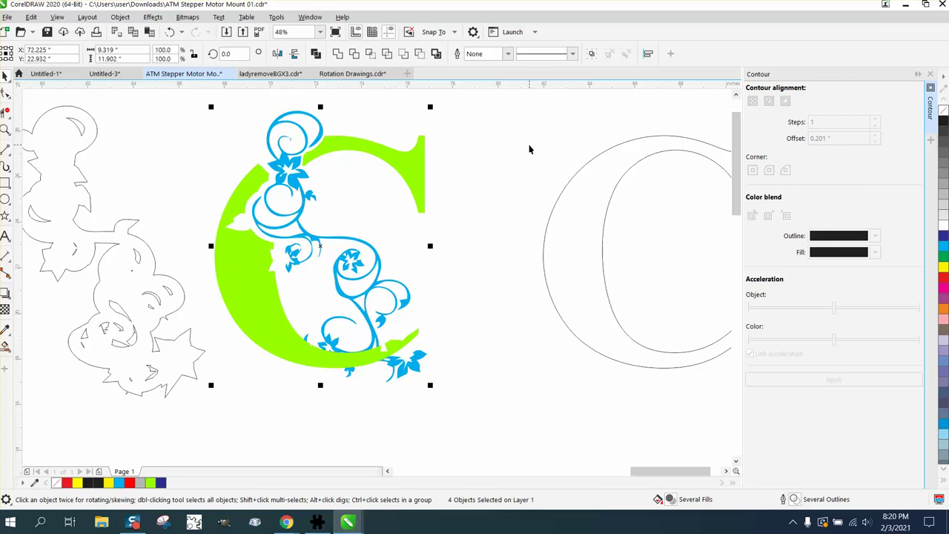
scroll(529, 149, "down", 2)
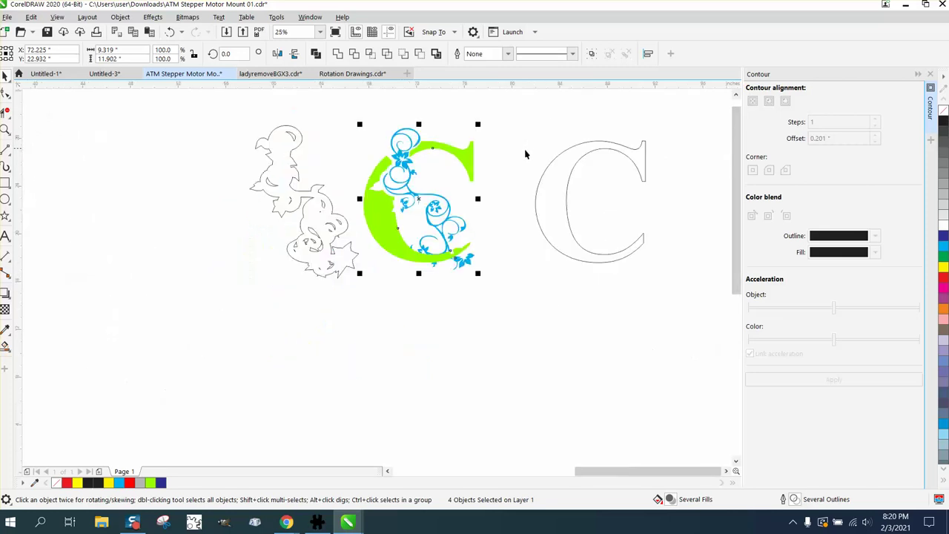
scroll(526, 160, "down", 1)
scroll(252, 226, "down", 1)
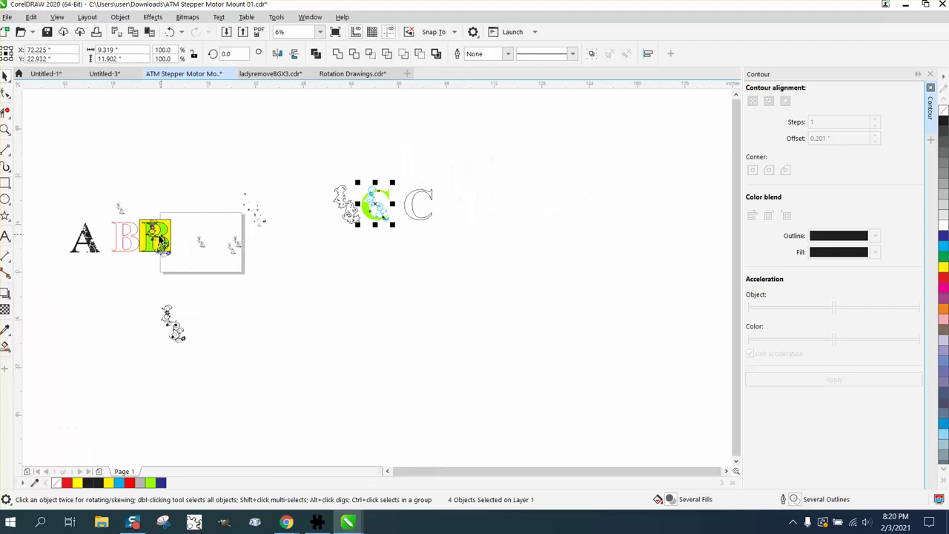
left_click(5, 129)
left_click_drag(46, 201, 115, 261)
scroll(340, 236, "down", 1)
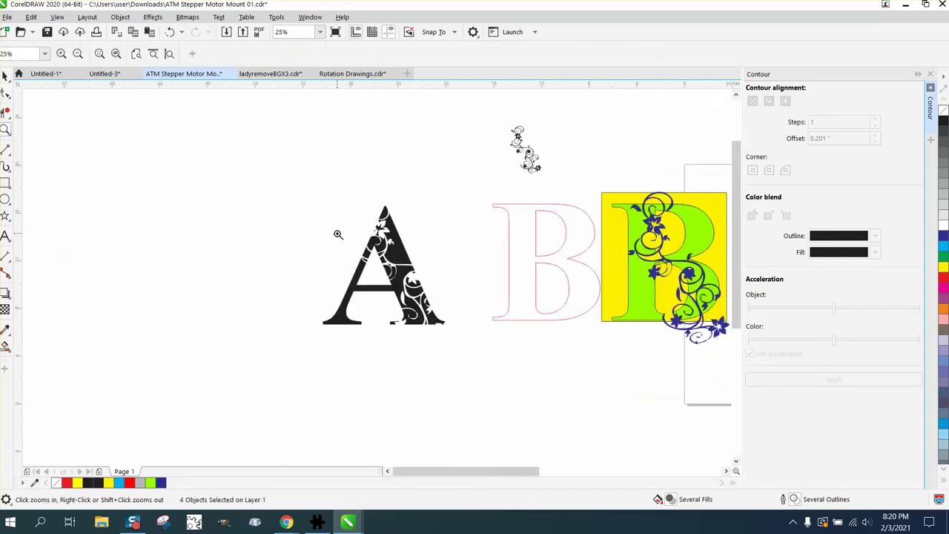
scroll(528, 240, "down", 1)
left_click_drag(553, 216, 665, 303)
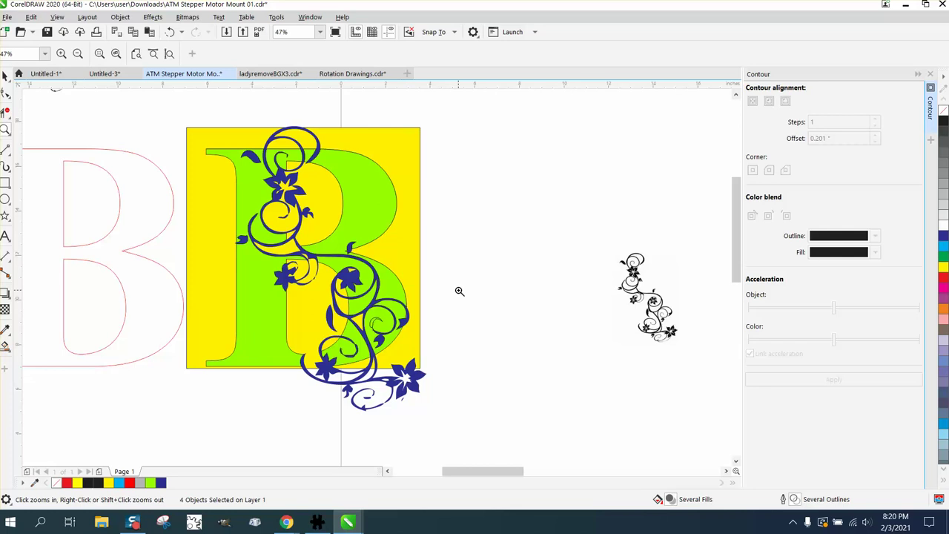
scroll(413, 256, "down", 2)
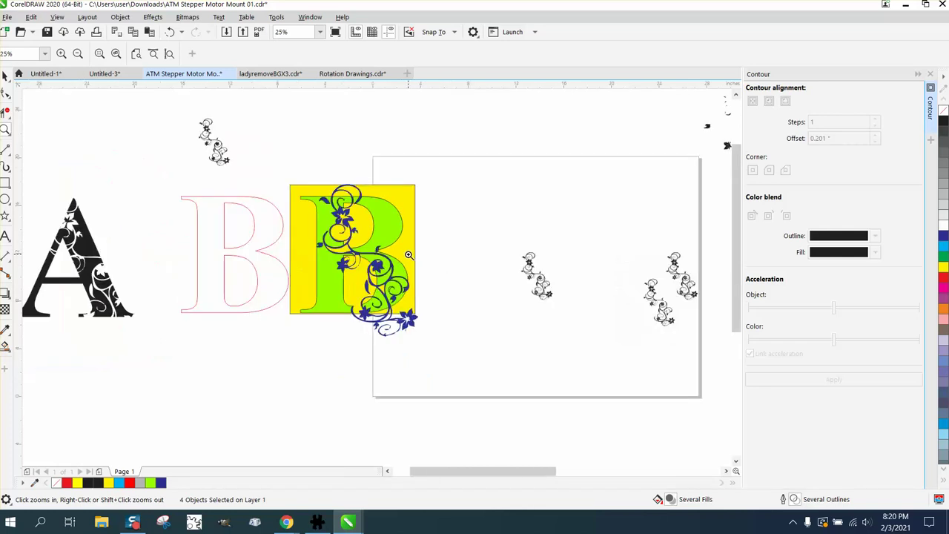